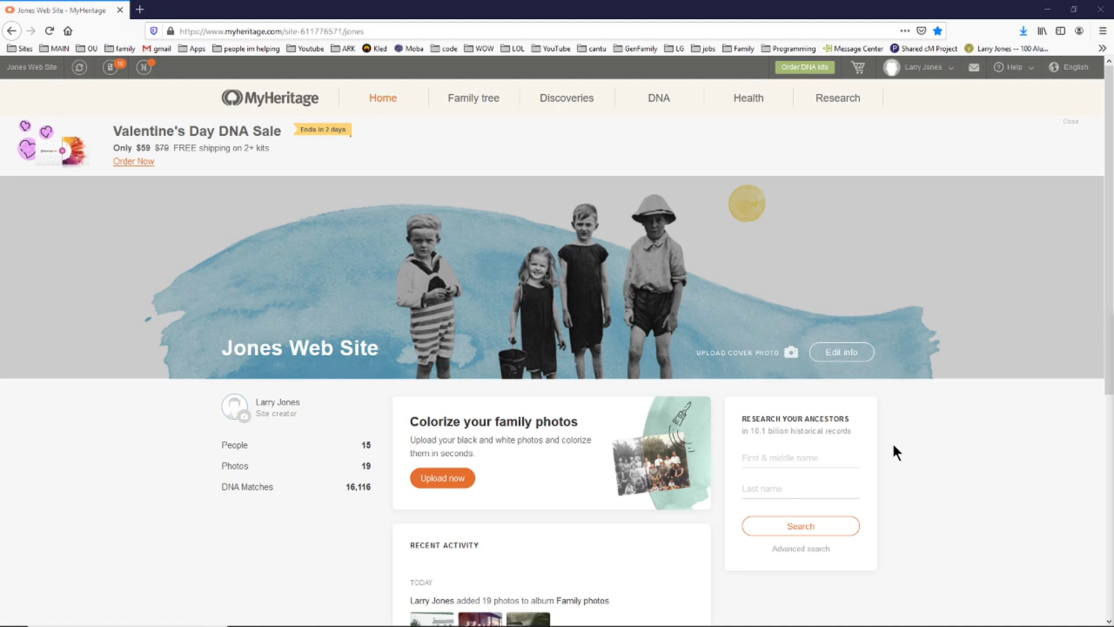
Step: Open Colorize photos from the Family tree menu's More features to reach 'Colorize your heritage'
mouse_move(477, 109)
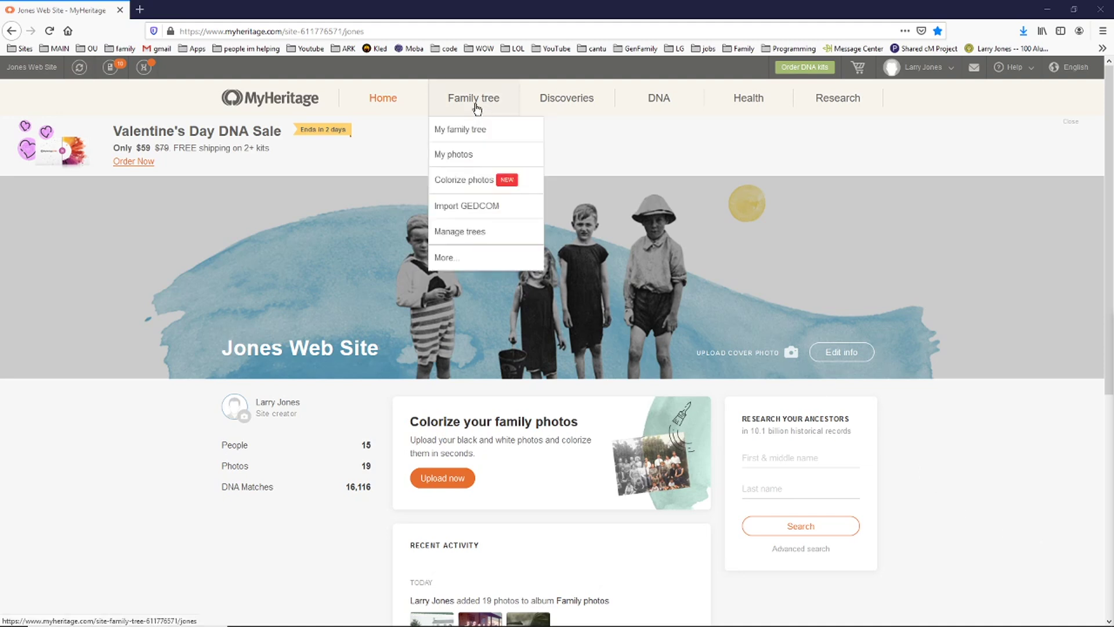
click(465, 257)
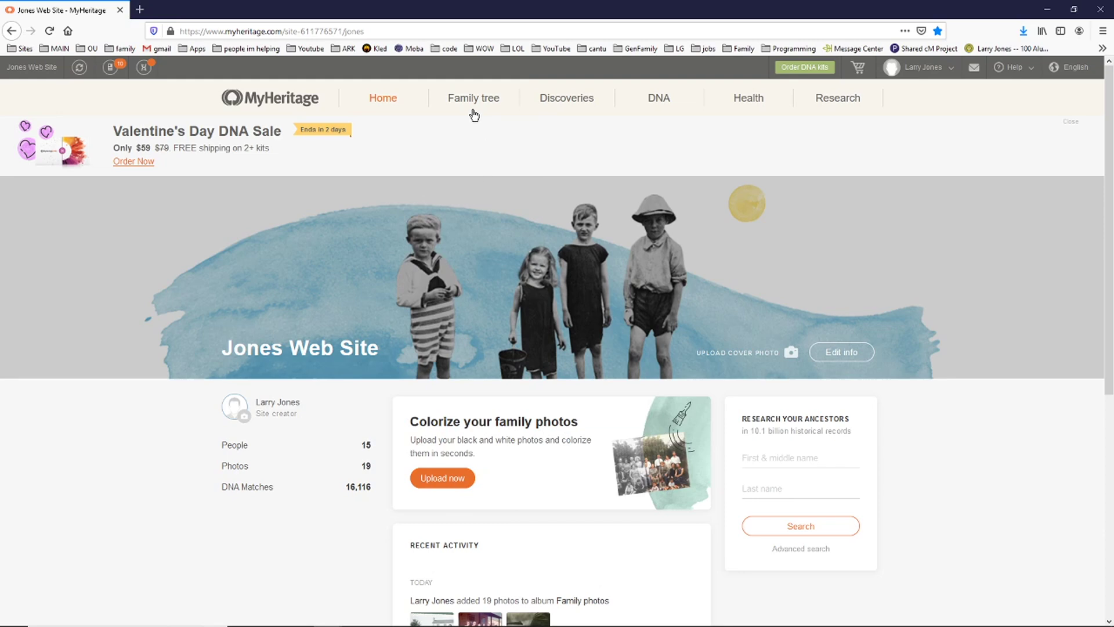
mouse_move(473, 110)
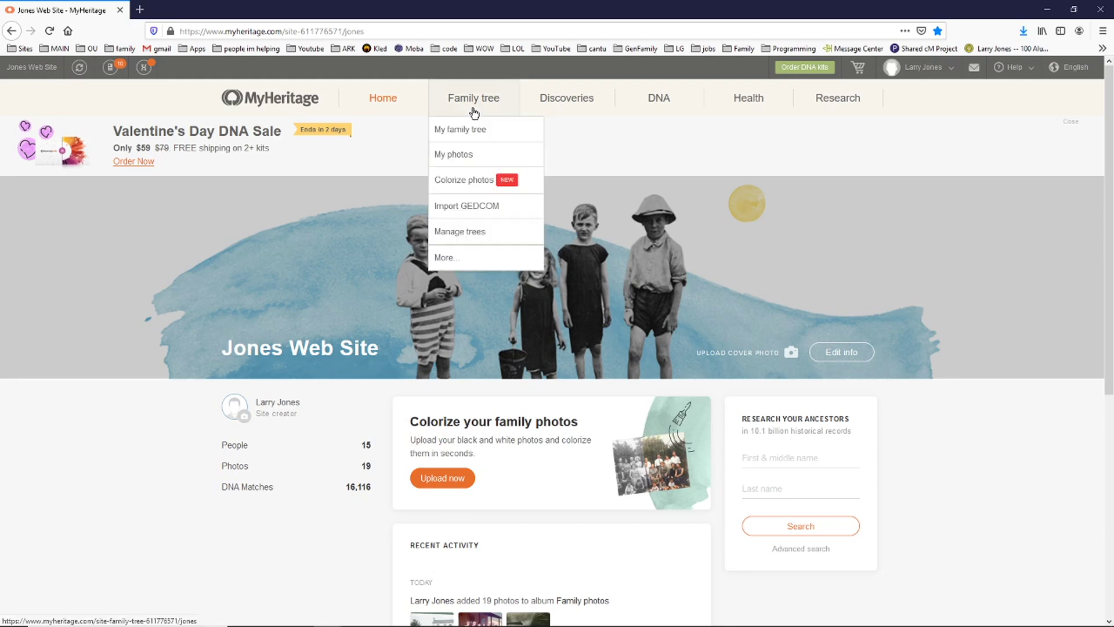
click(463, 183)
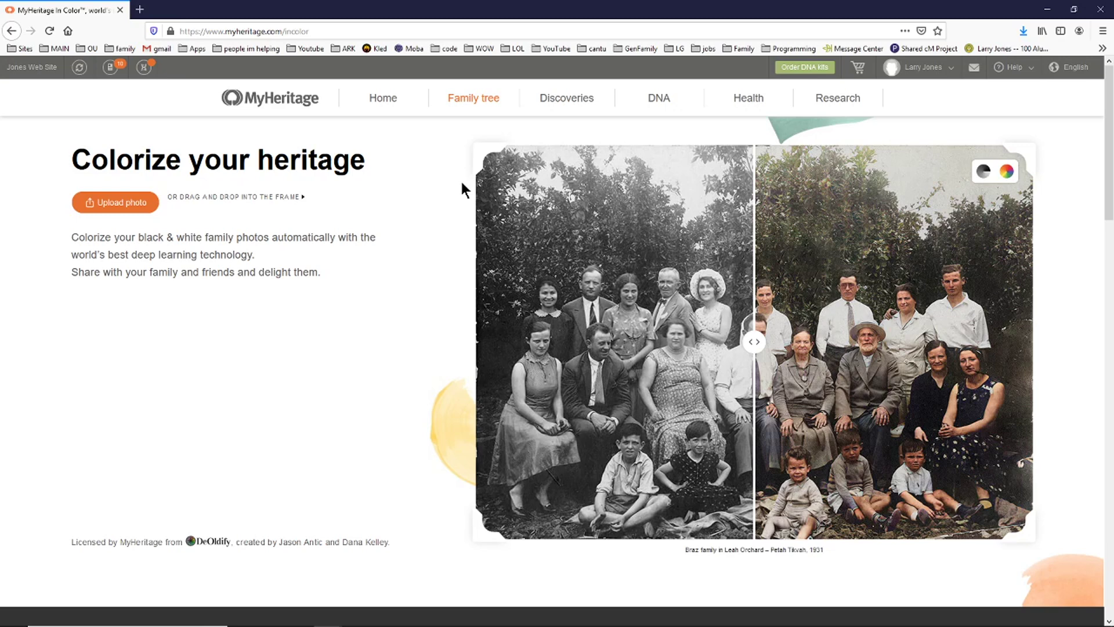
Step: Compare the sample 1931 family photo in black and white, then slide to show it fully colorized
click(983, 170)
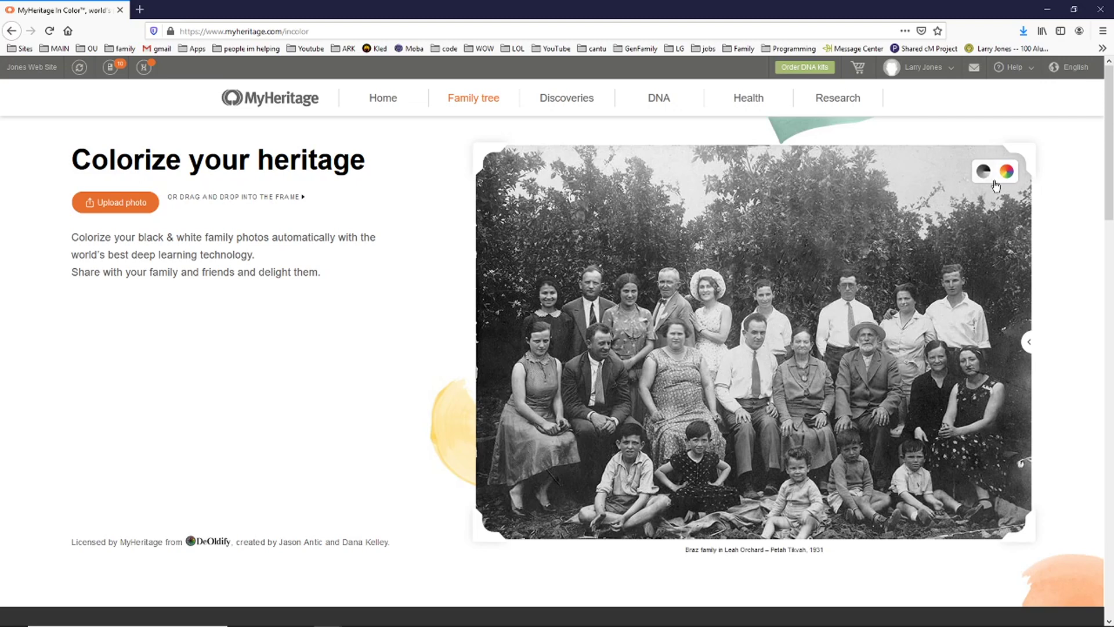
drag(1027, 341, 467, 311)
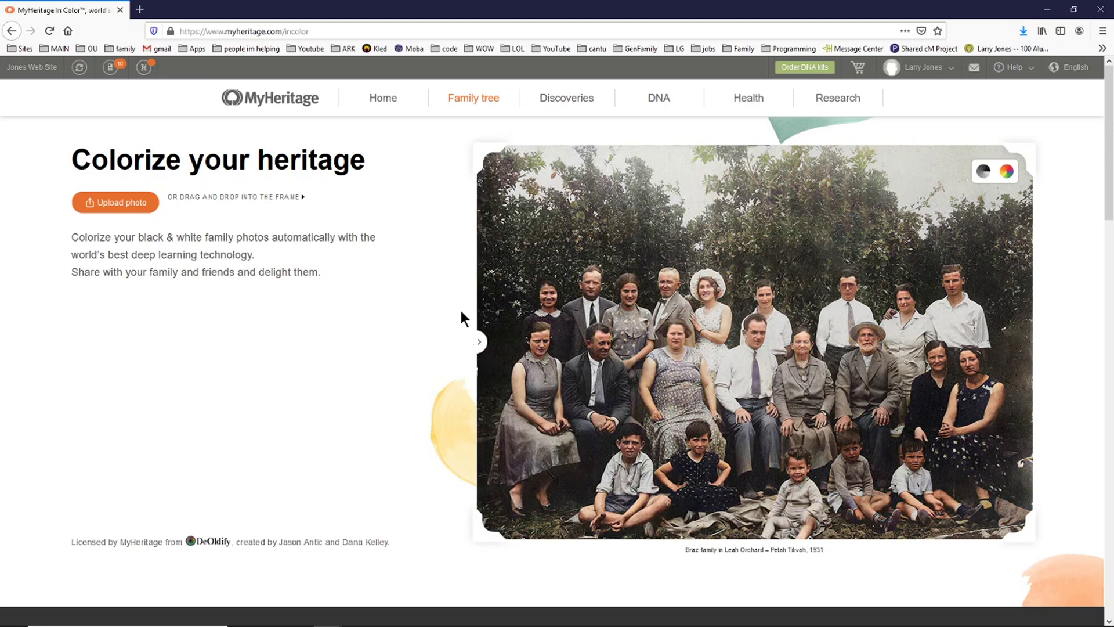
Step: Upload the photo of the man beside a clapboard wall by dropping its file into the frame
click(141, 204)
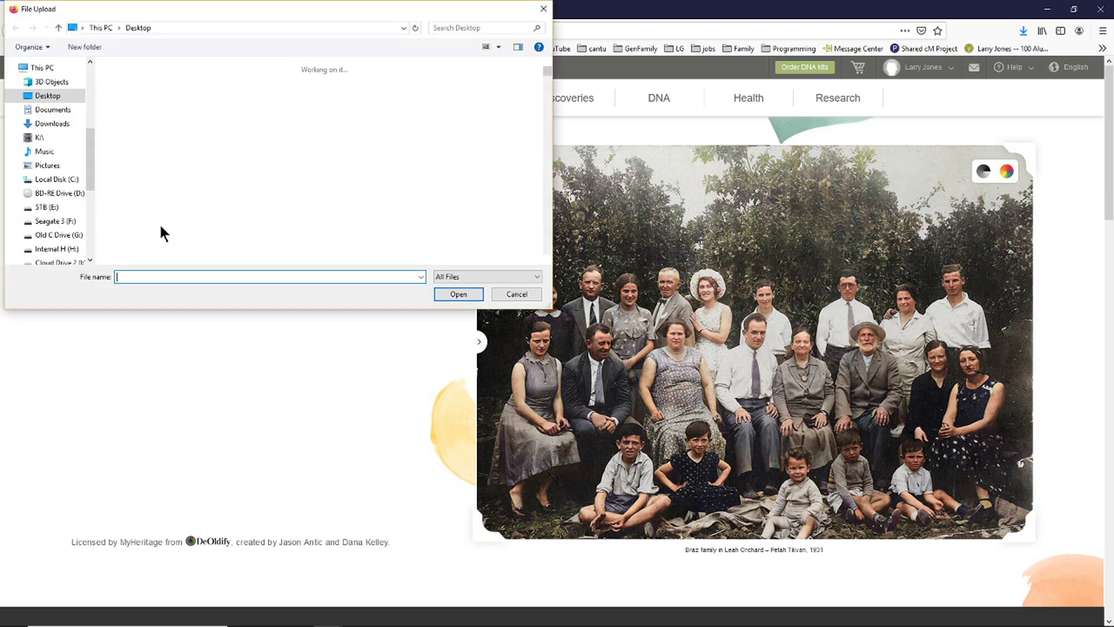
click(510, 294)
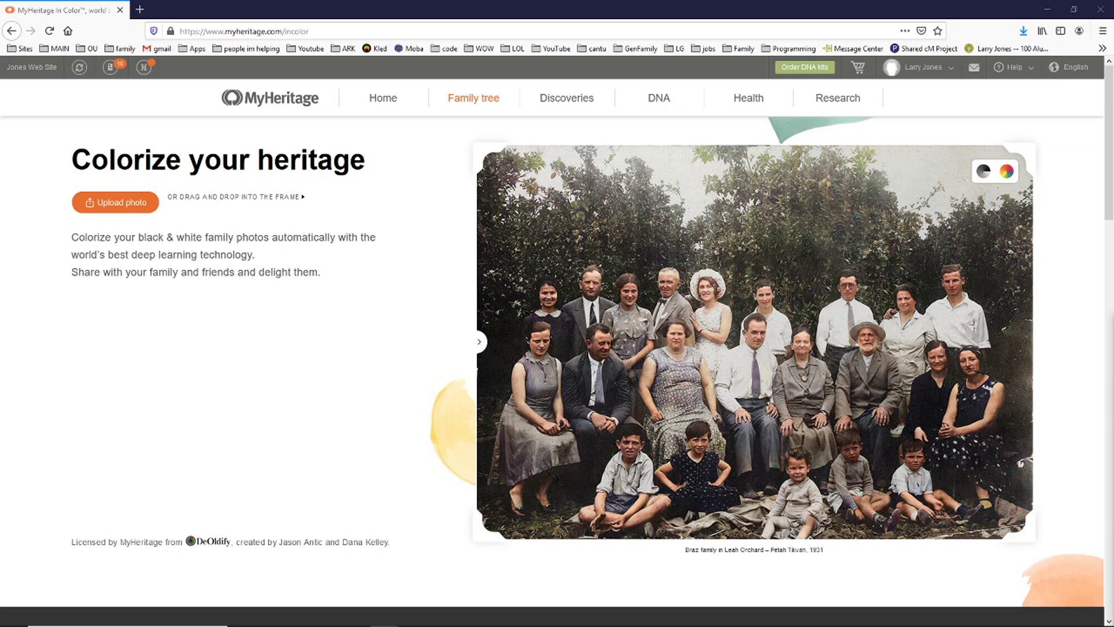
drag(1113, 385, 757, 333)
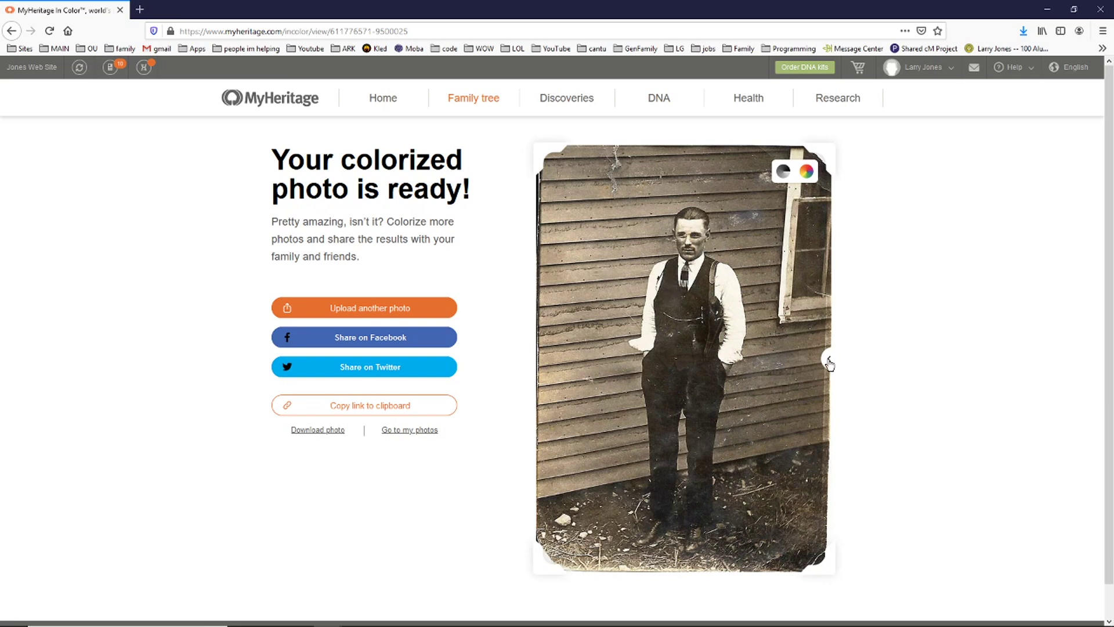
Step: Compare the man's original and colorized portrait with the slider, then drop in another image file
drag(829, 364, 540, 359)
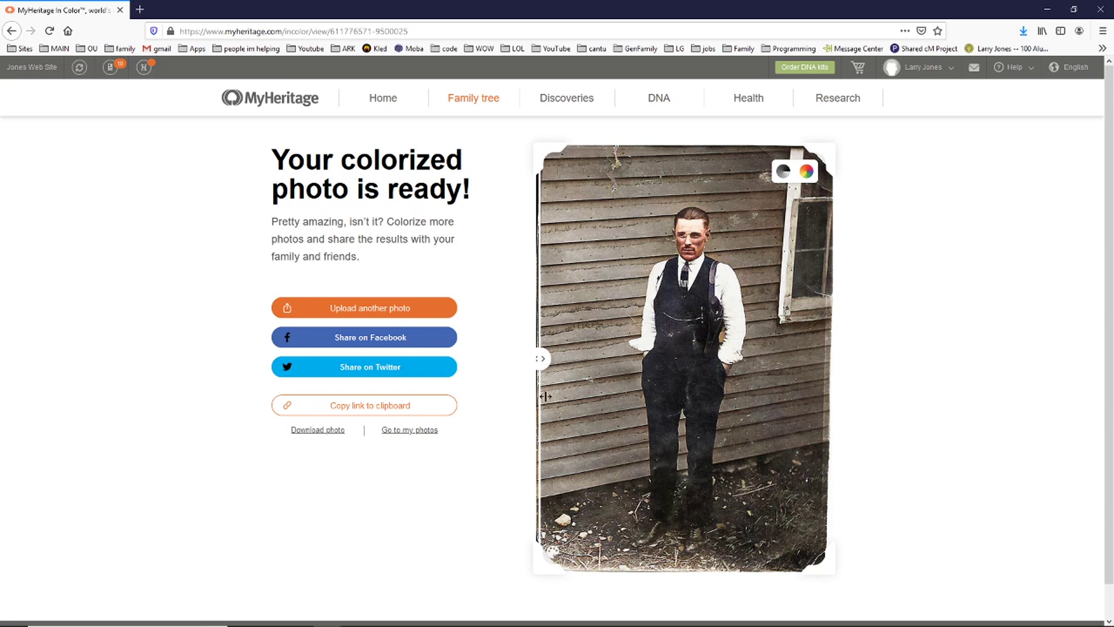
drag(542, 360, 741, 337)
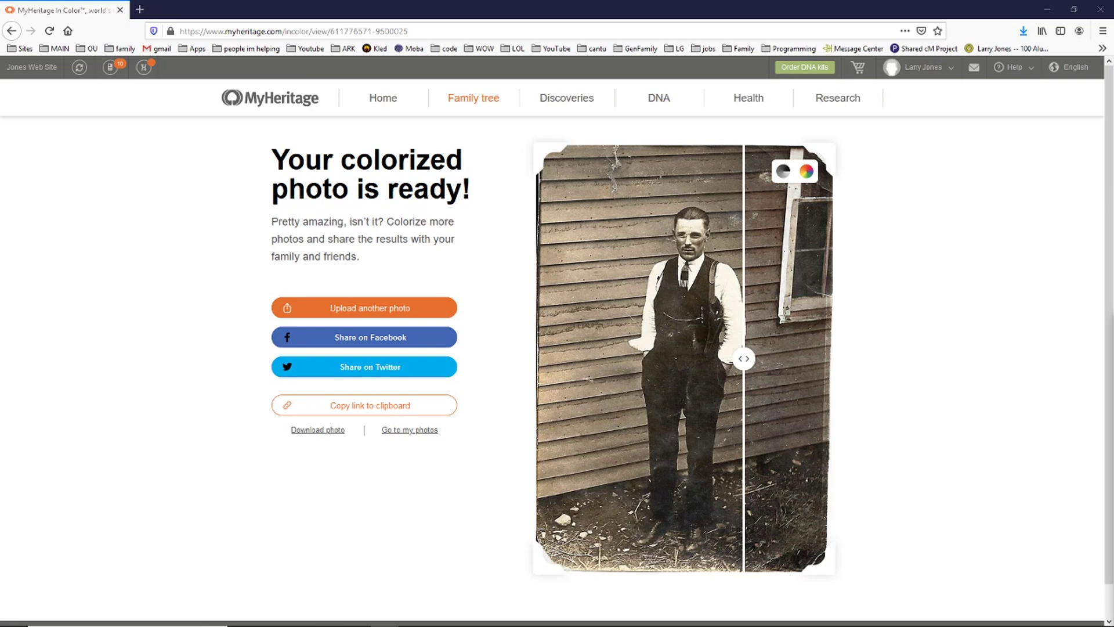
drag(914, 432, 739, 425)
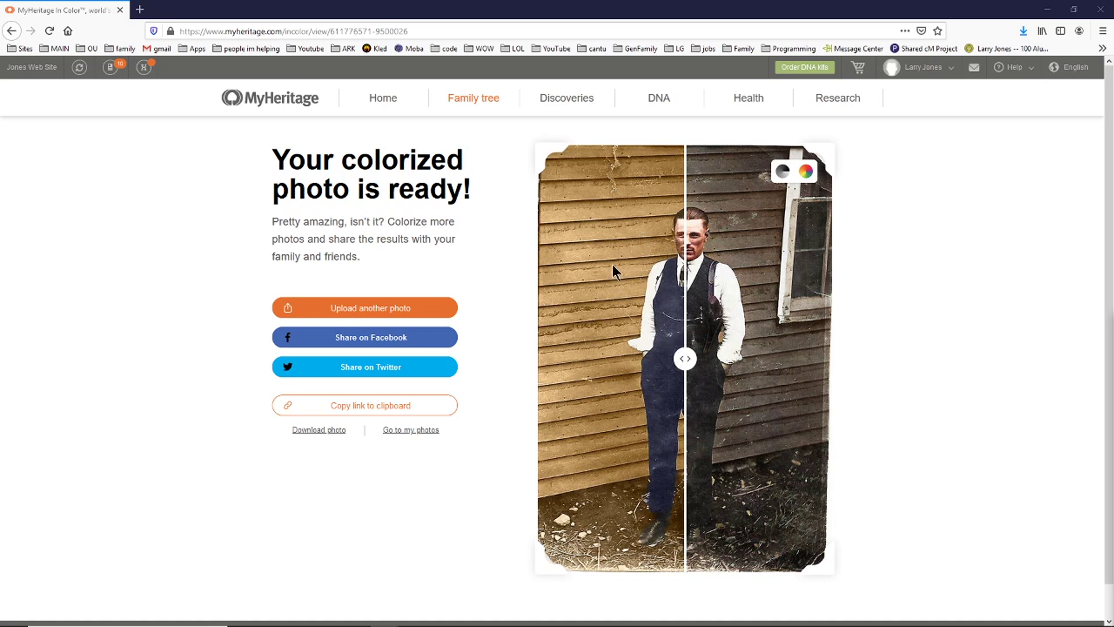
Step: Compare the sepia portrait's colorized result, then drop in the family group photo with a child
drag(685, 358, 760, 340)
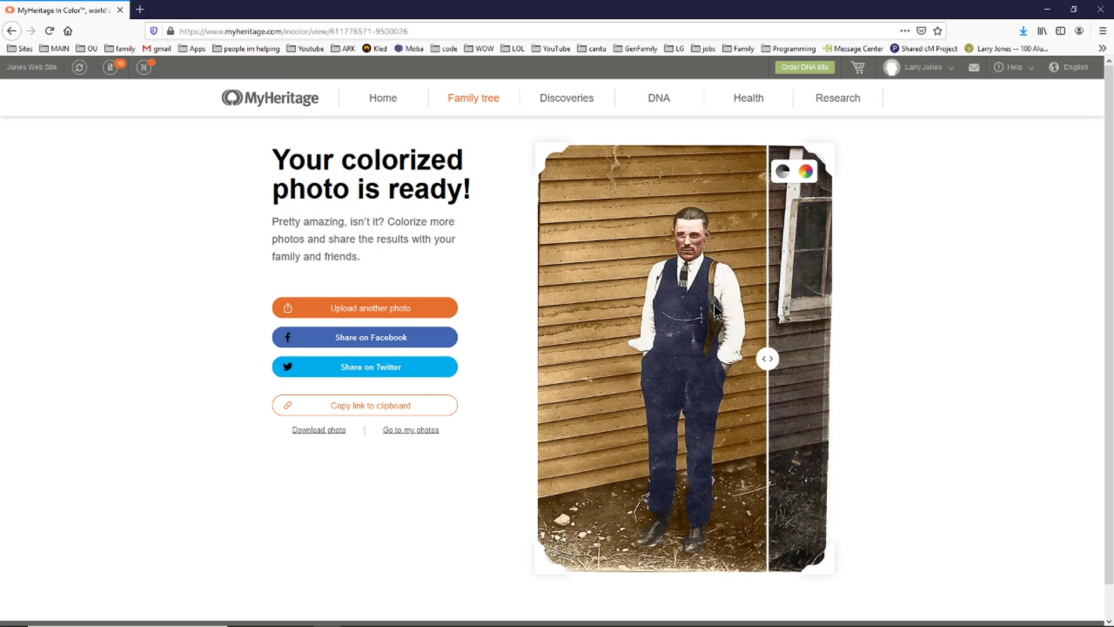
drag(759, 353, 735, 355)
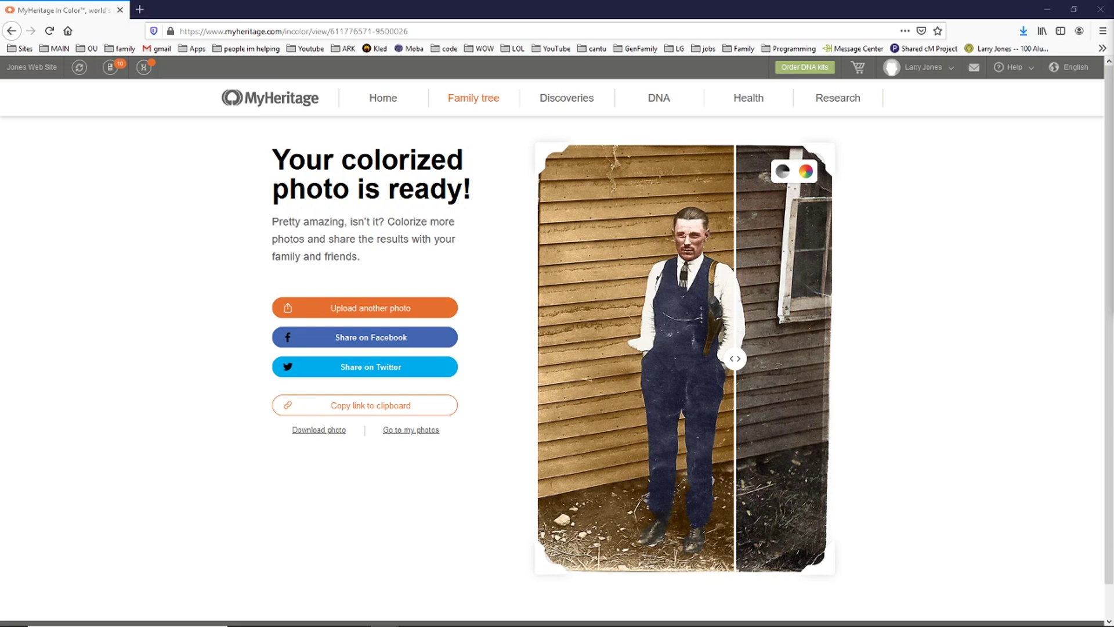
drag(1113, 215, 700, 267)
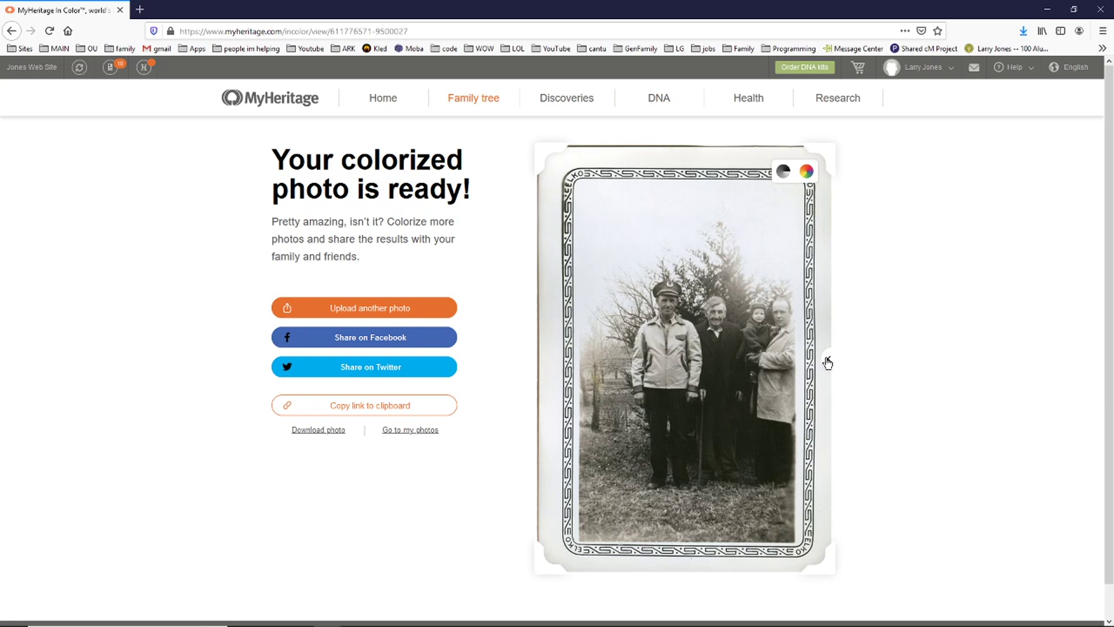
Step: Sweep the divider across the framed group photo with the child, comparing original and colorized versions
drag(828, 362, 551, 361)
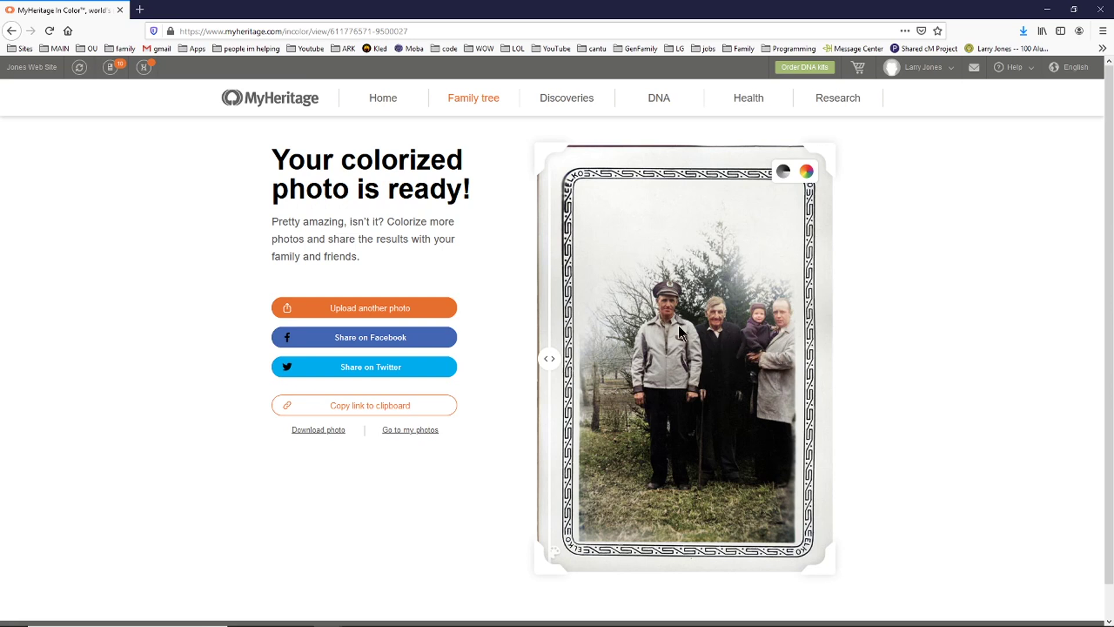
drag(550, 359, 896, 356)
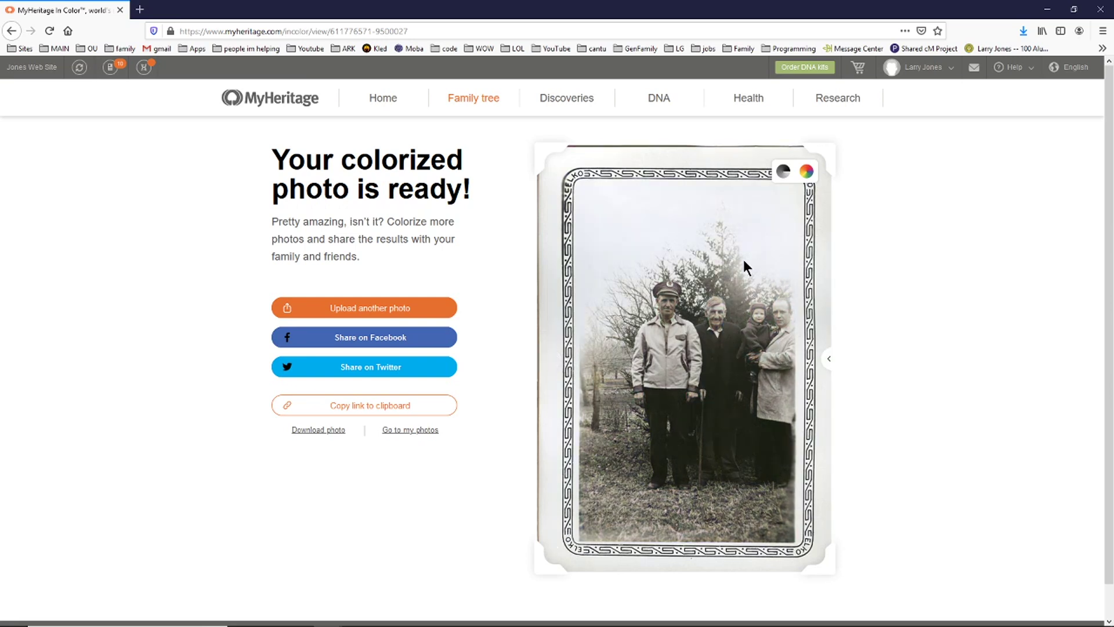
drag(827, 364, 503, 340)
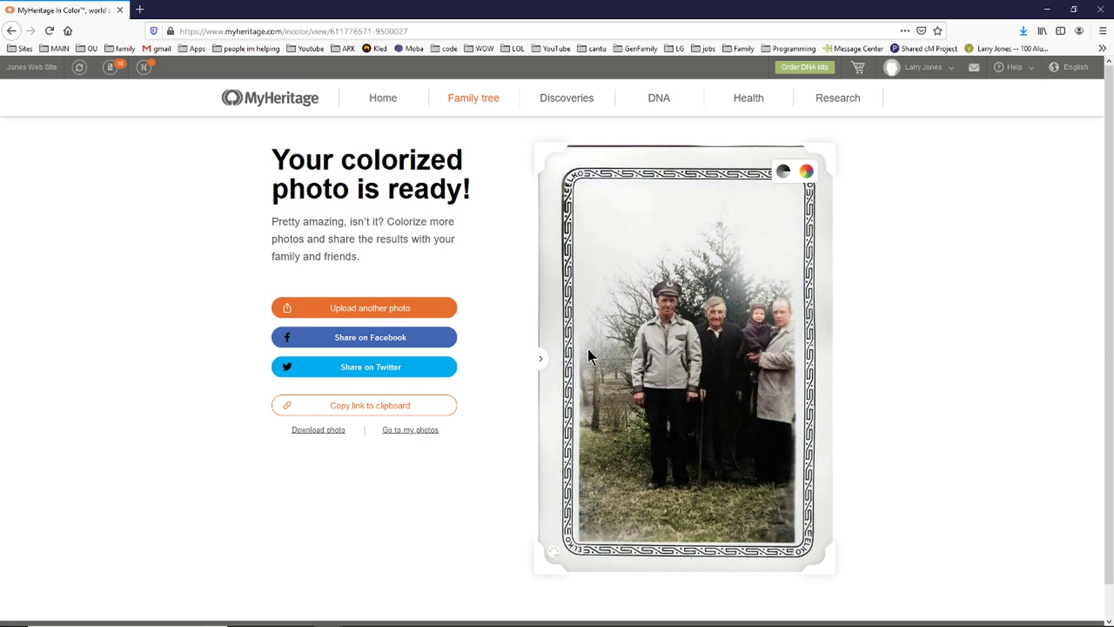
drag(549, 361, 827, 251)
Step: Upload and compare the young man's plaid-jacket portrait, then drop in the next family photo
drag(1108, 301, 671, 337)
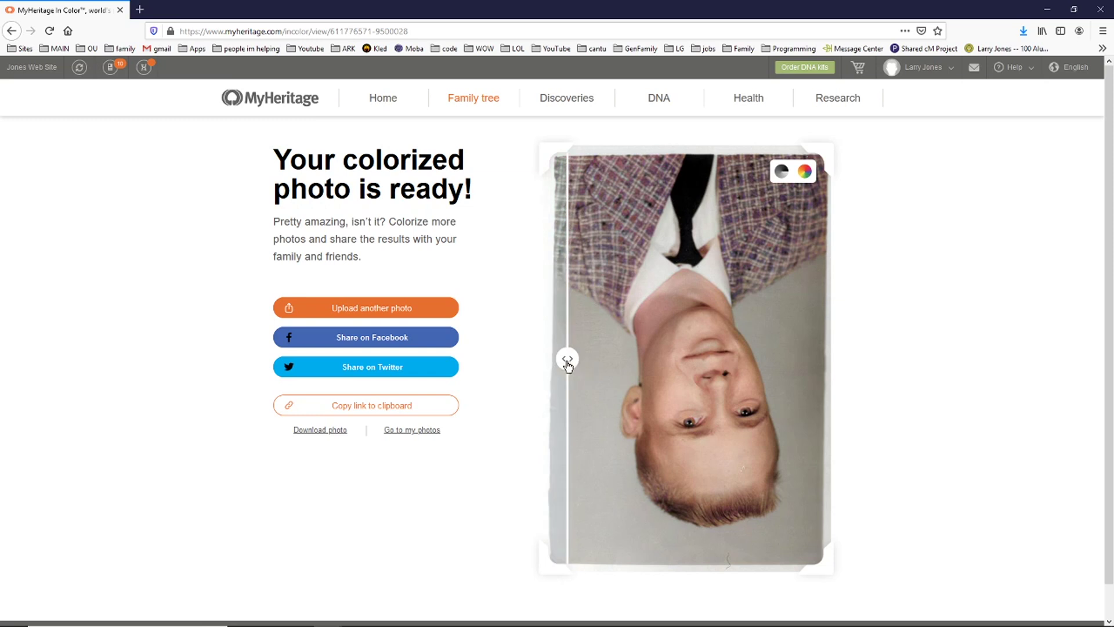
drag(653, 355, 846, 348)
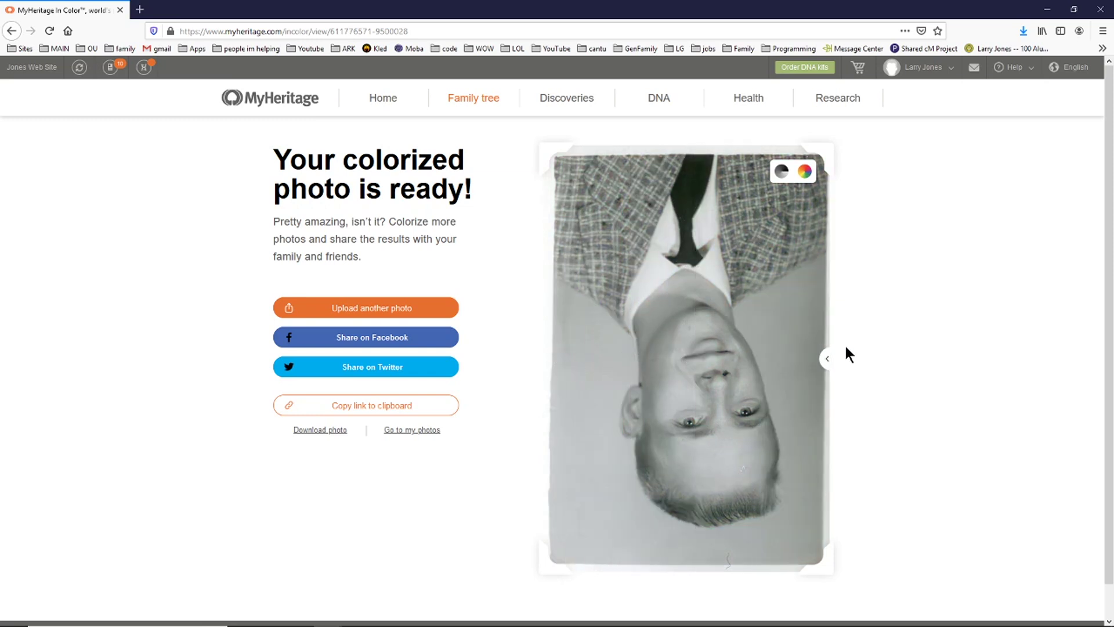
drag(831, 354, 442, 377)
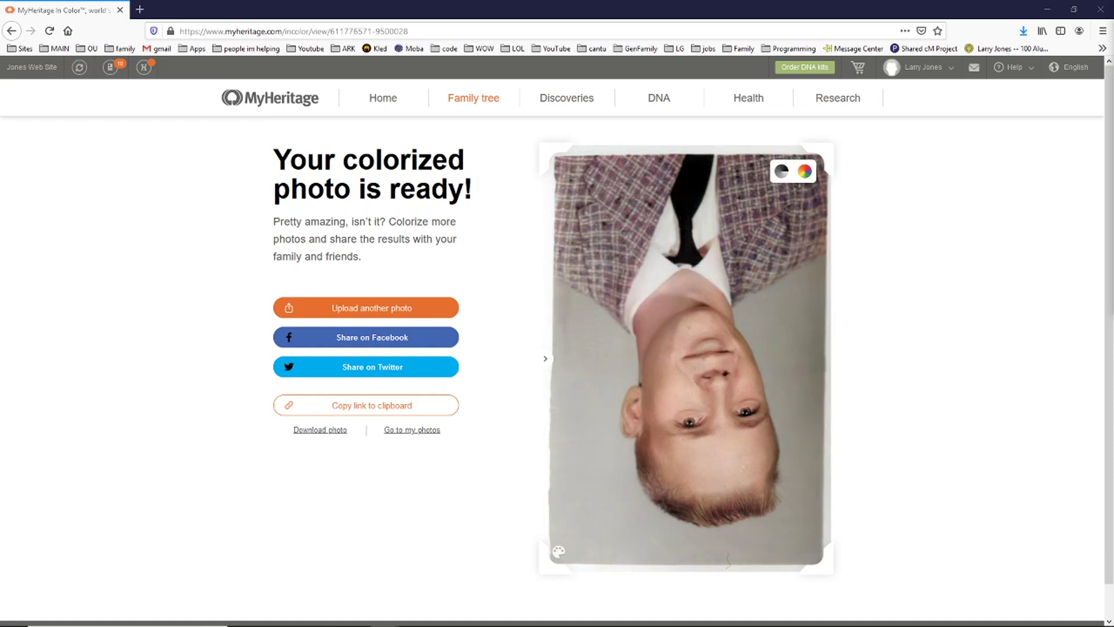
drag(1113, 279, 741, 313)
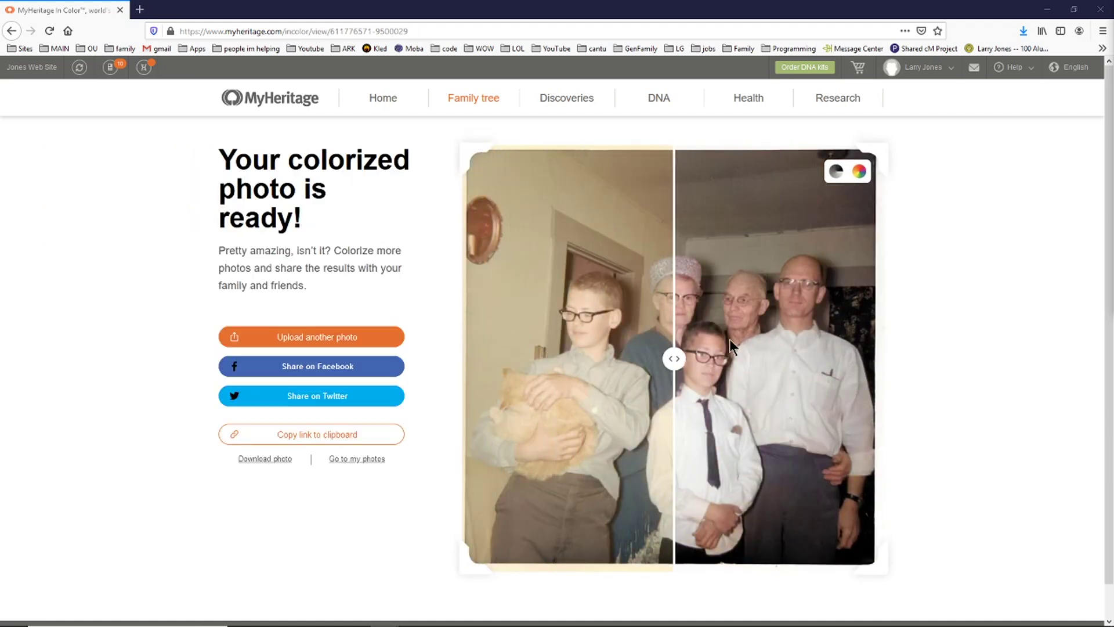
Step: Compare the family-with-cat photo's sepia original and colorized versions, then upload the porch group photo
drag(683, 367, 934, 364)
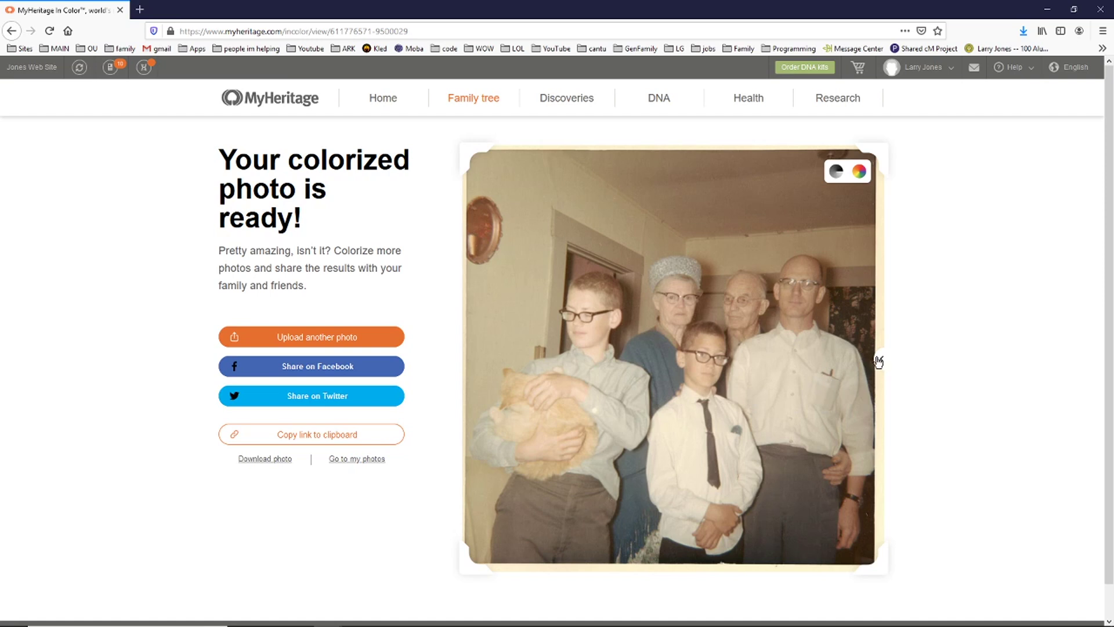
drag(878, 362, 464, 358)
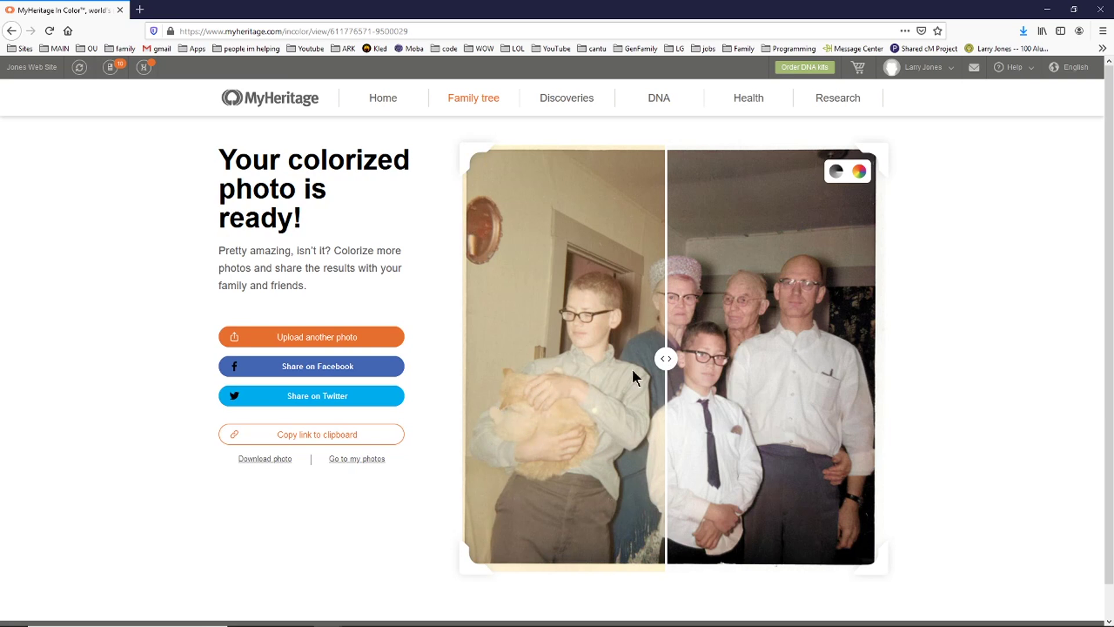
drag(635, 366, 465, 360)
mouse_move(285, 621)
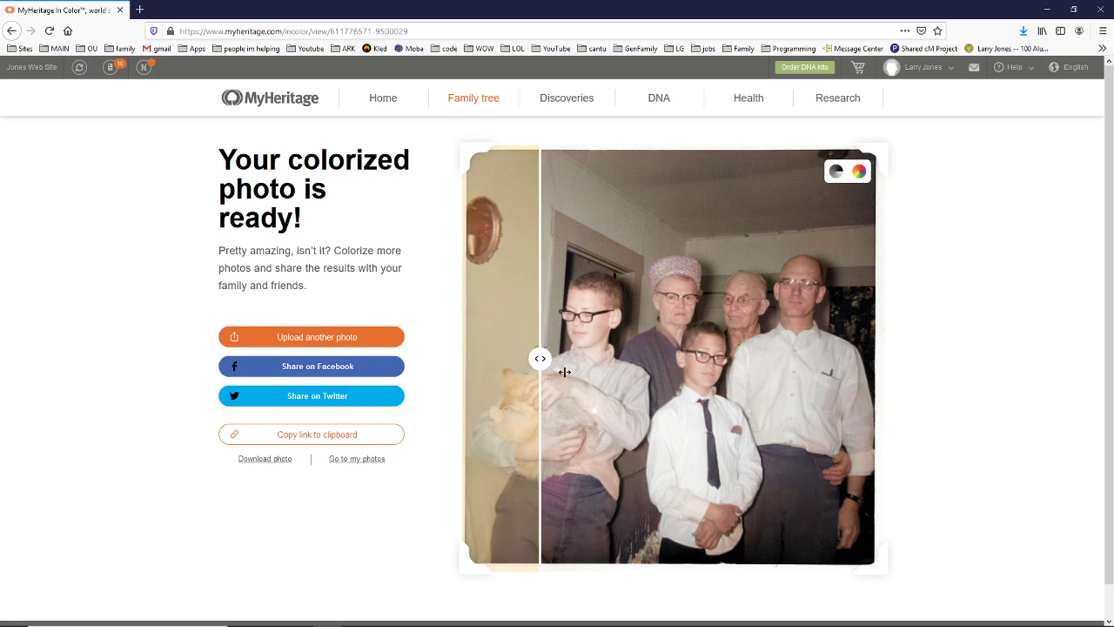
drag(564, 429, 409, 346)
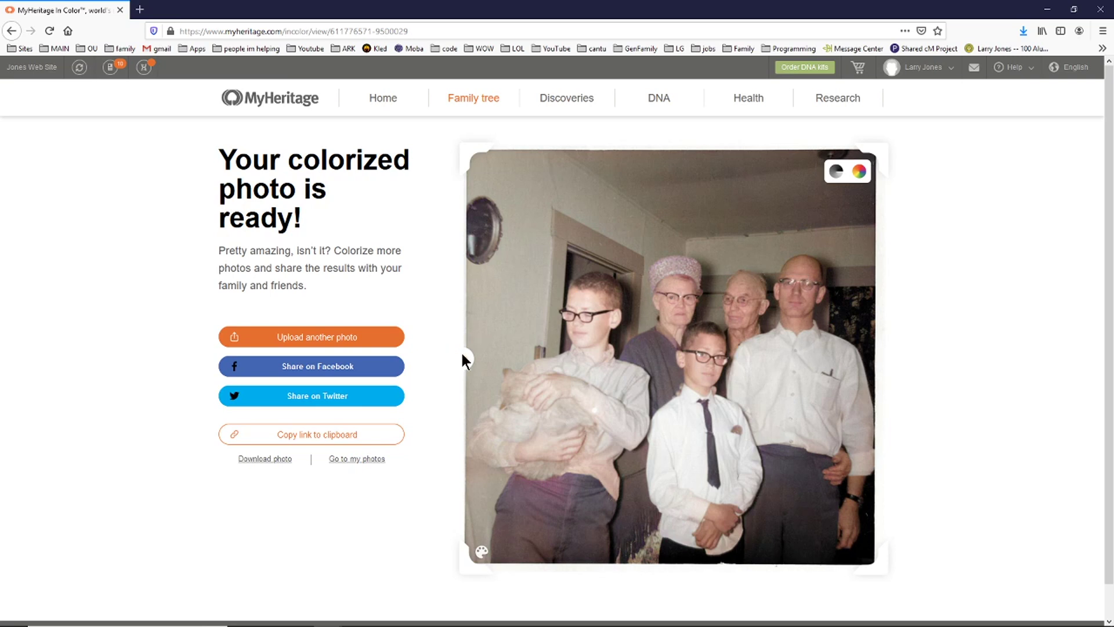
drag(464, 358, 957, 347)
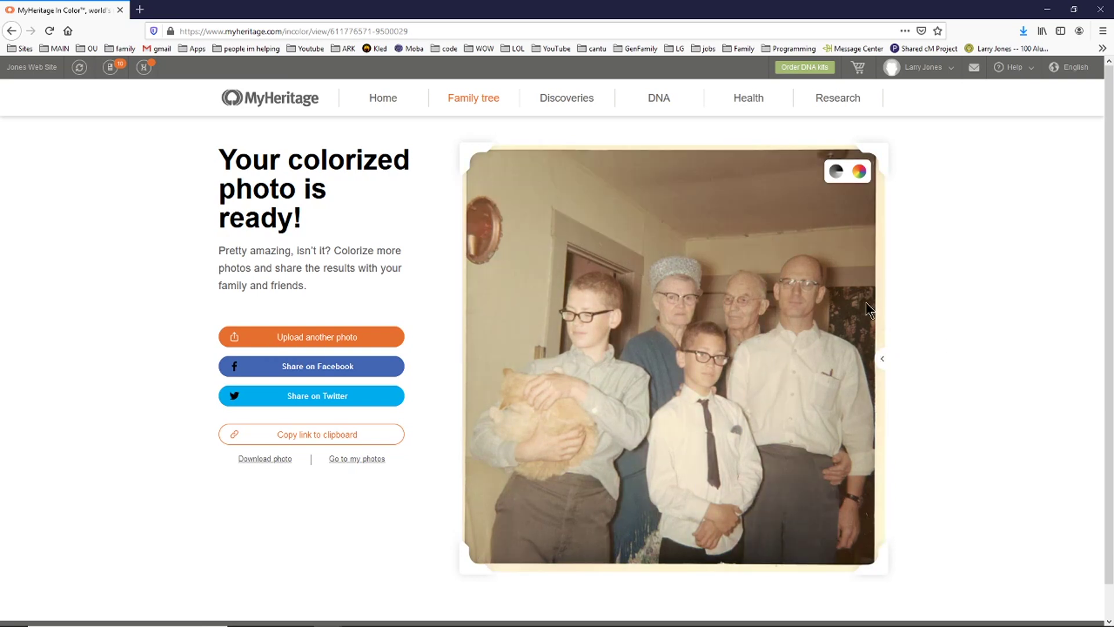
drag(882, 358, 466, 358)
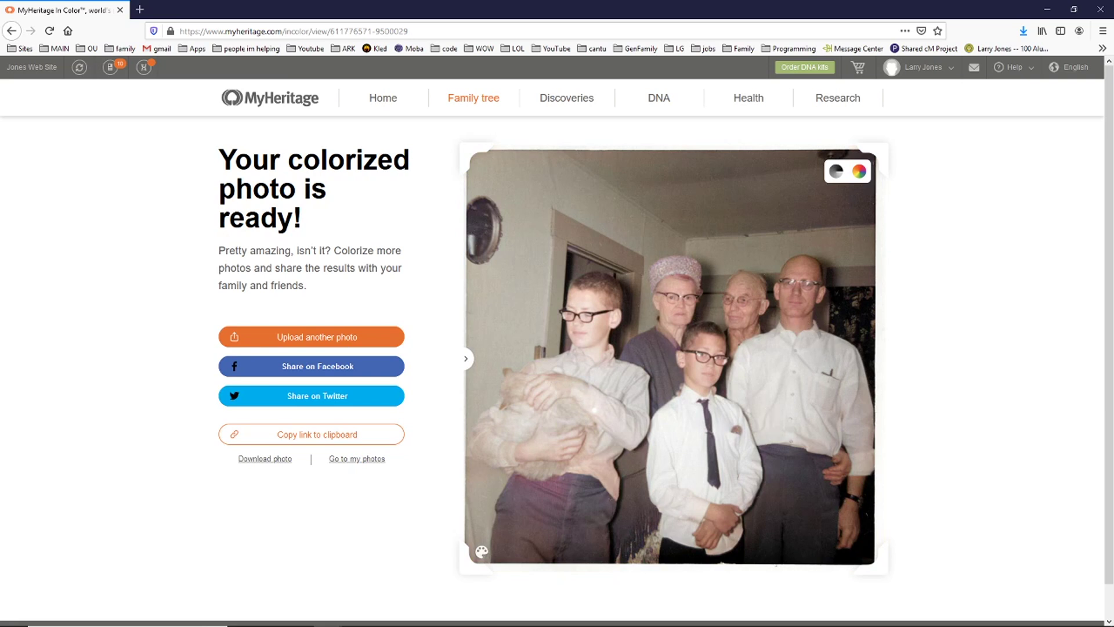
drag(1113, 319, 791, 321)
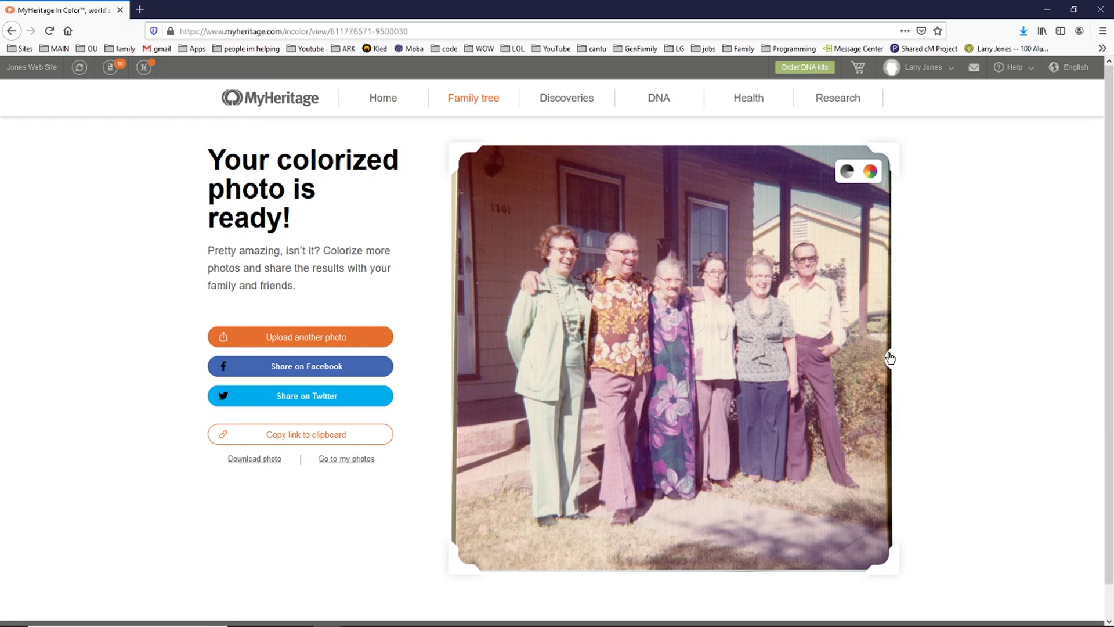
Step: Compare the faded porch group photo with its colorized version, then upload the young woman's portrait
drag(894, 355, 613, 367)
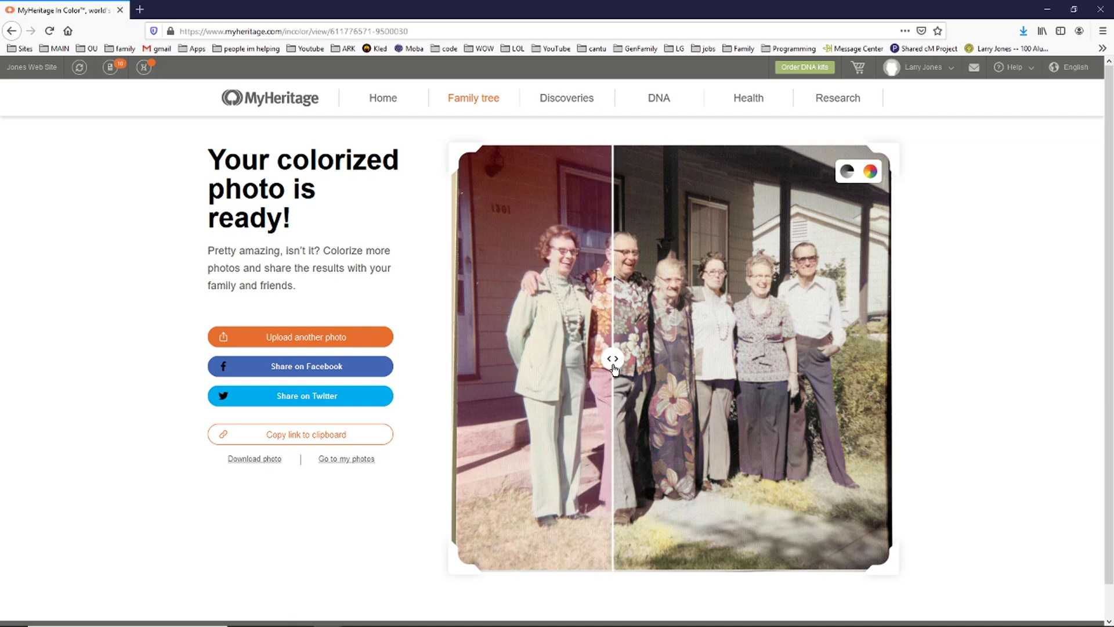
drag(613, 365, 944, 361)
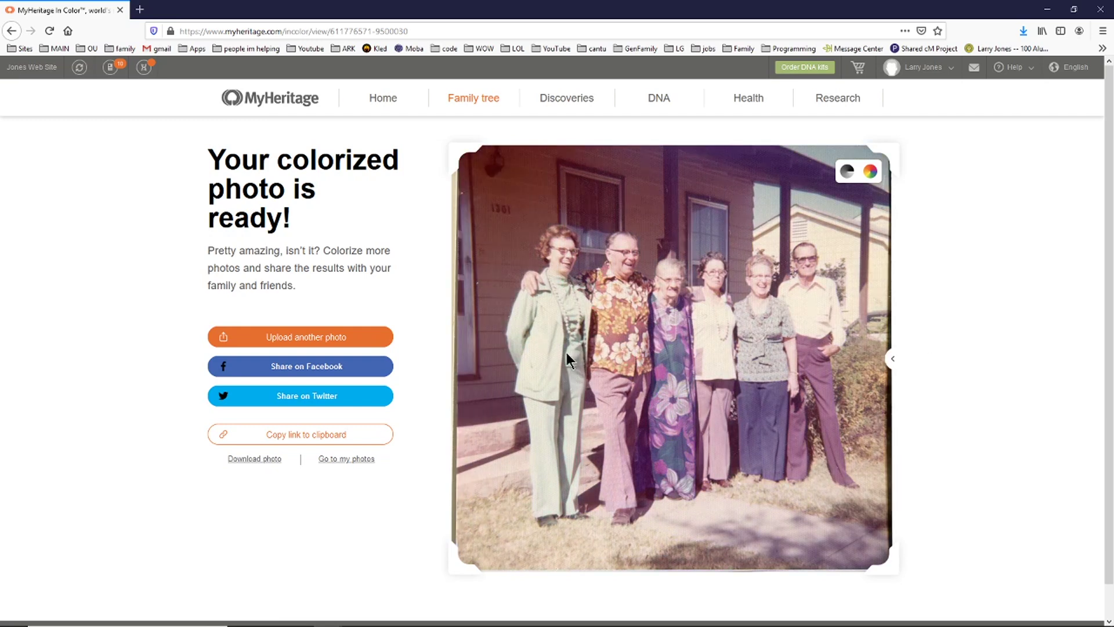
drag(896, 365, 469, 344)
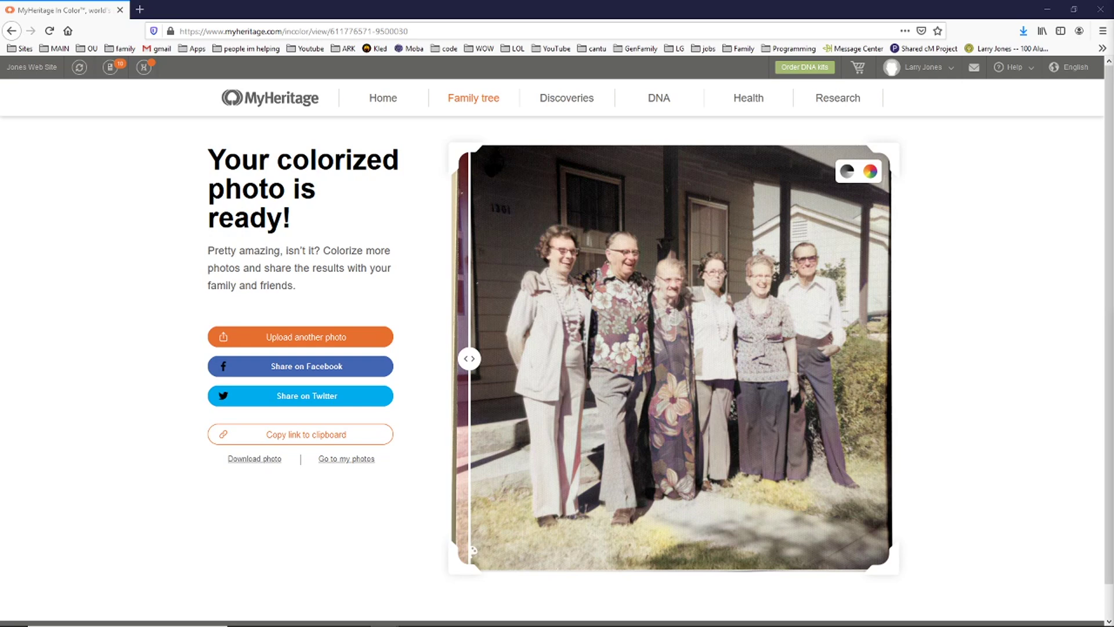
drag(1111, 433, 818, 417)
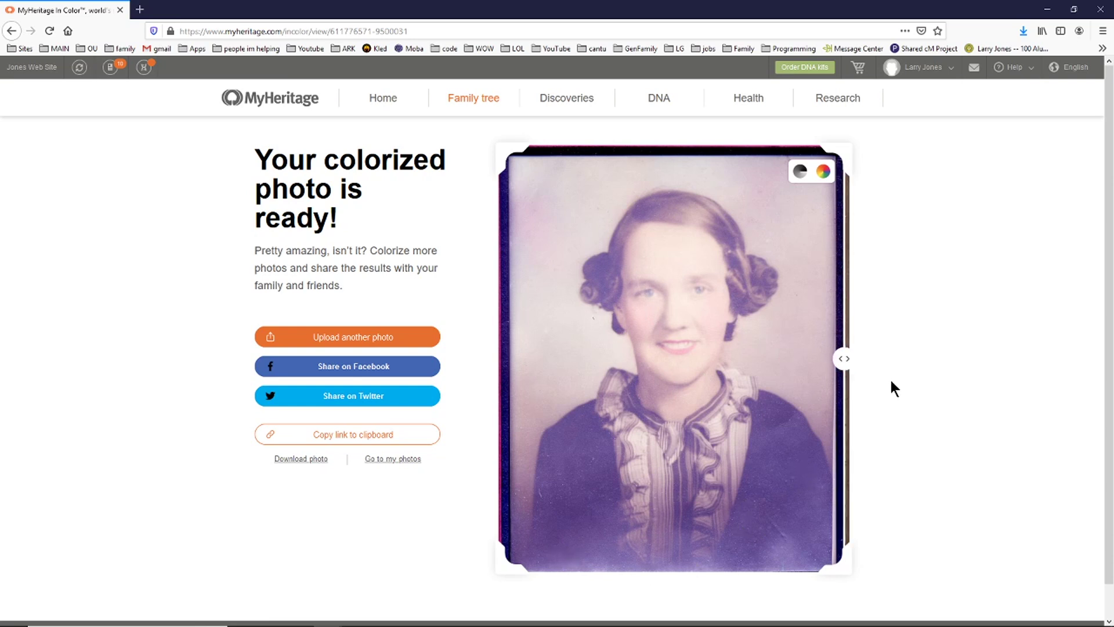
Step: Slide back and forth over the young woman's portrait, comparing its purple original with the colorized version
drag(844, 358, 882, 326)
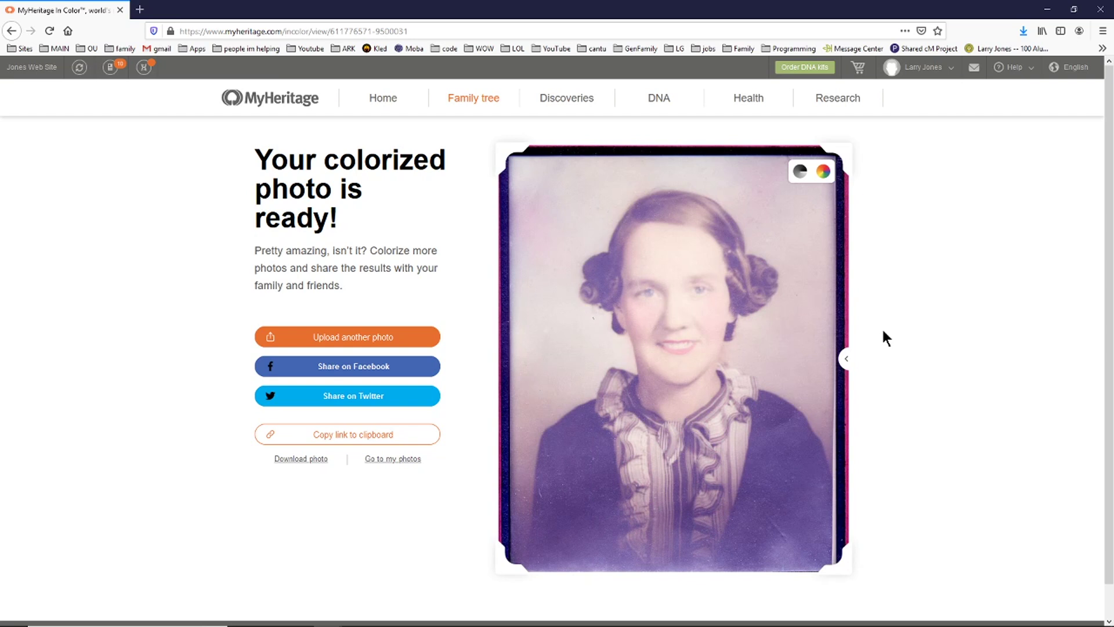
drag(844, 360, 503, 358)
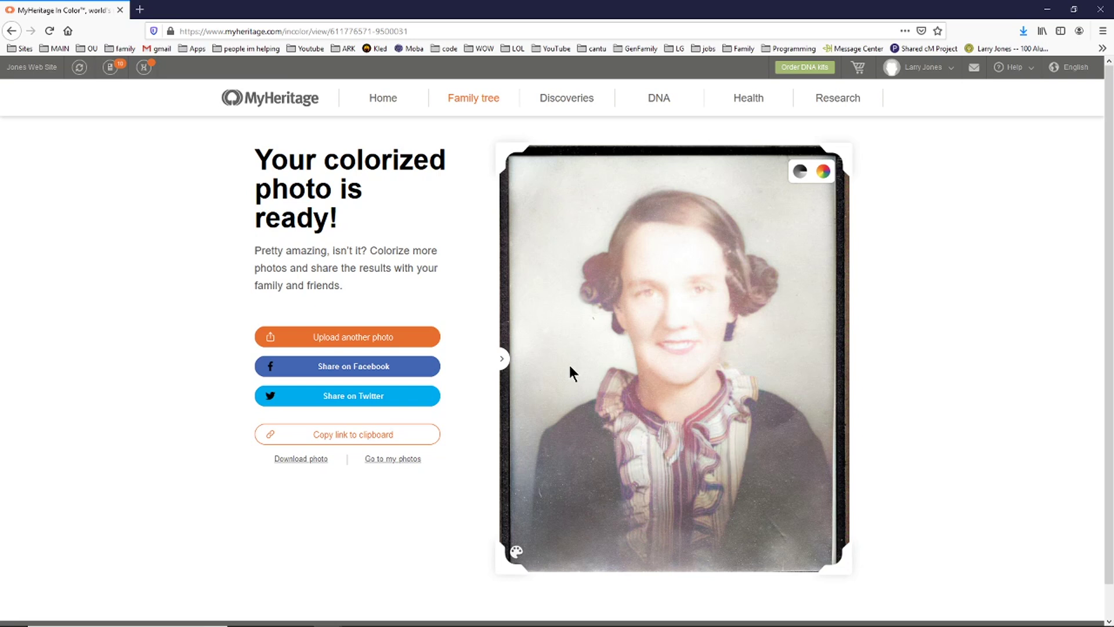
drag(504, 364, 582, 364)
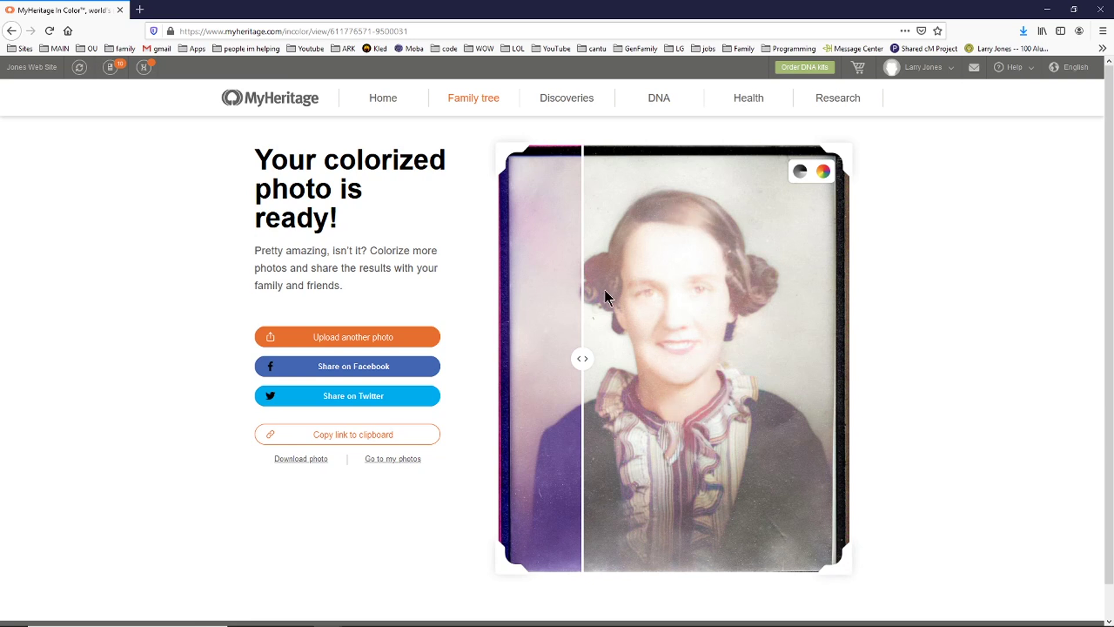
drag(582, 359, 472, 363)
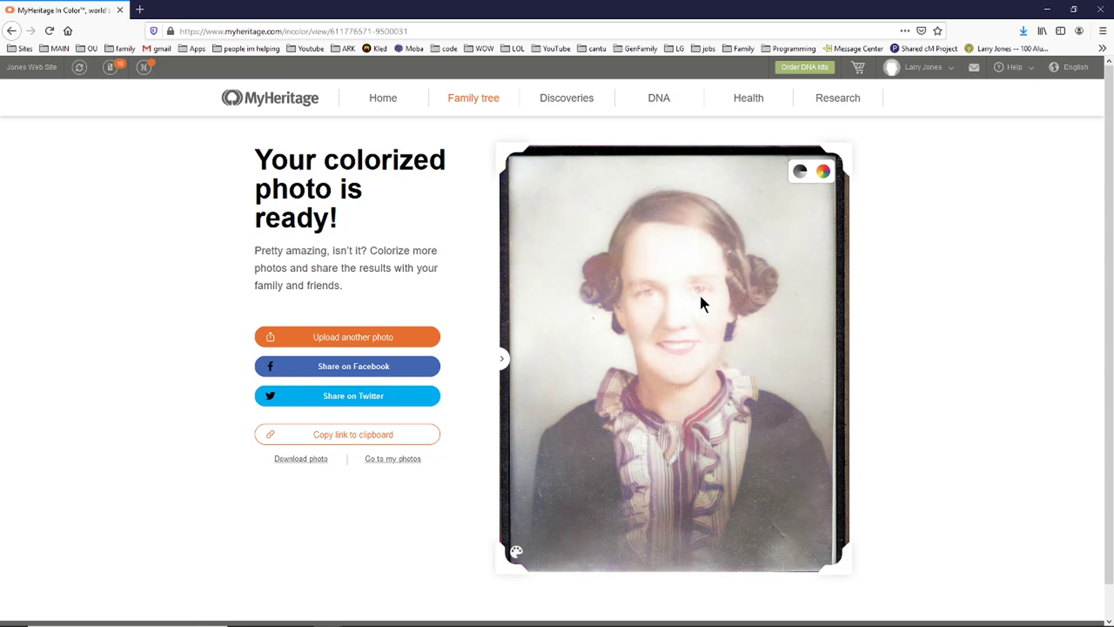
drag(501, 360, 464, 353)
Step: Upload another portrait and compare its two colorized versions with the before/after slider
drag(1113, 458, 763, 452)
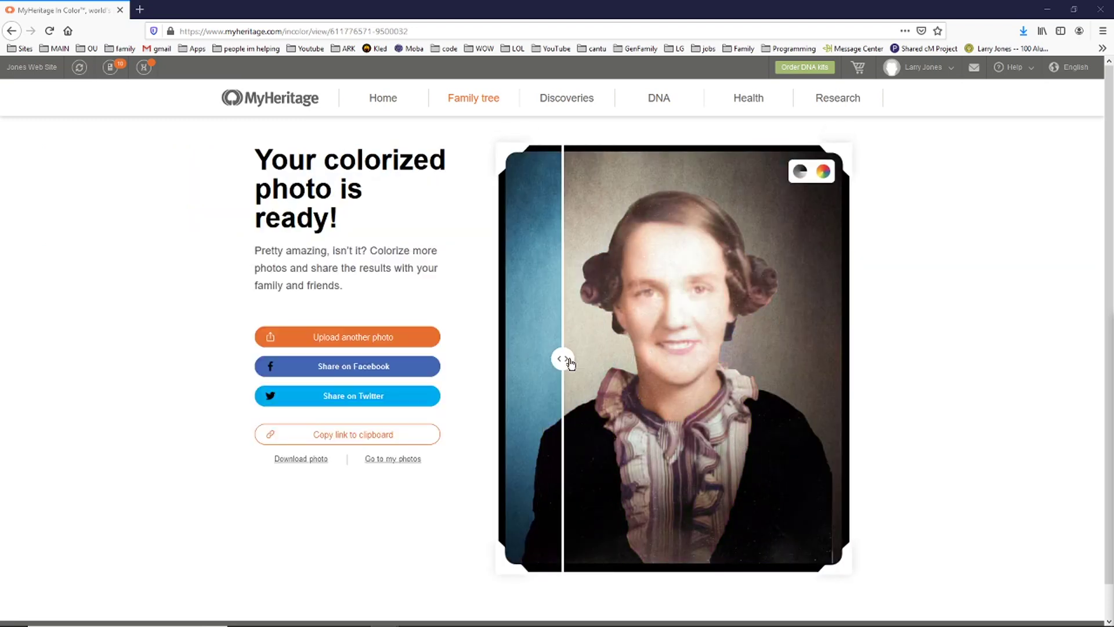
drag(675, 366, 910, 398)
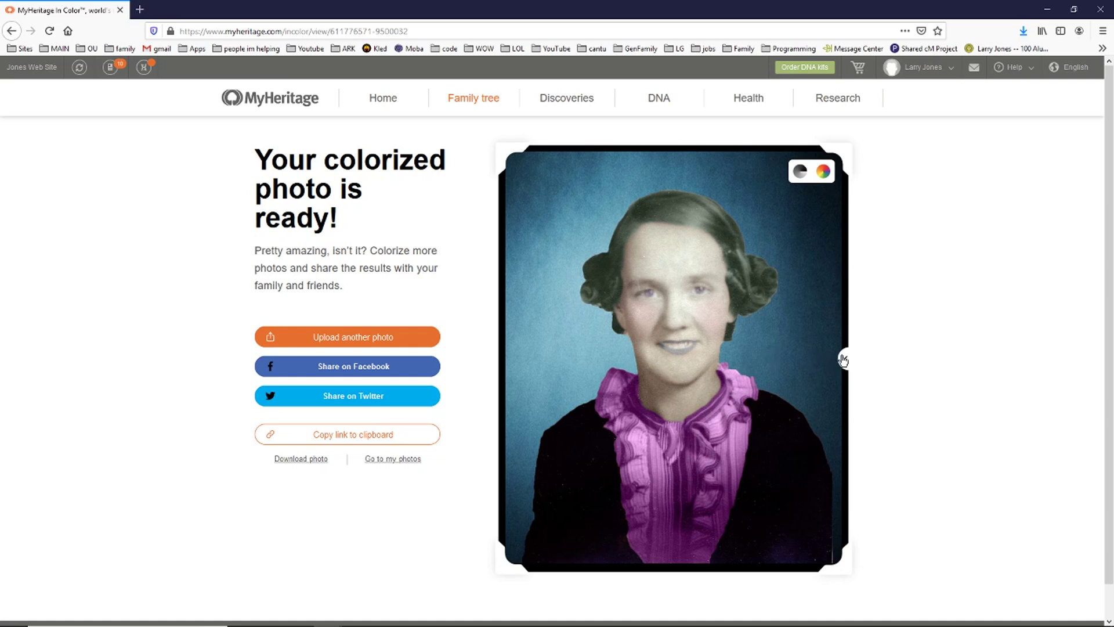
drag(845, 359, 786, 406)
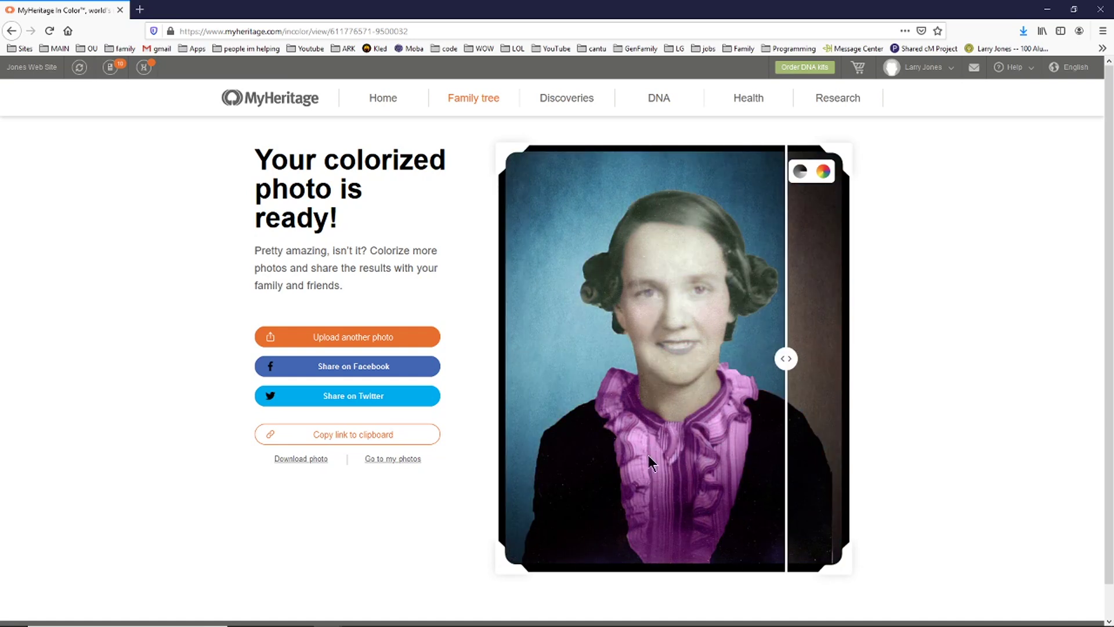
drag(788, 368, 500, 361)
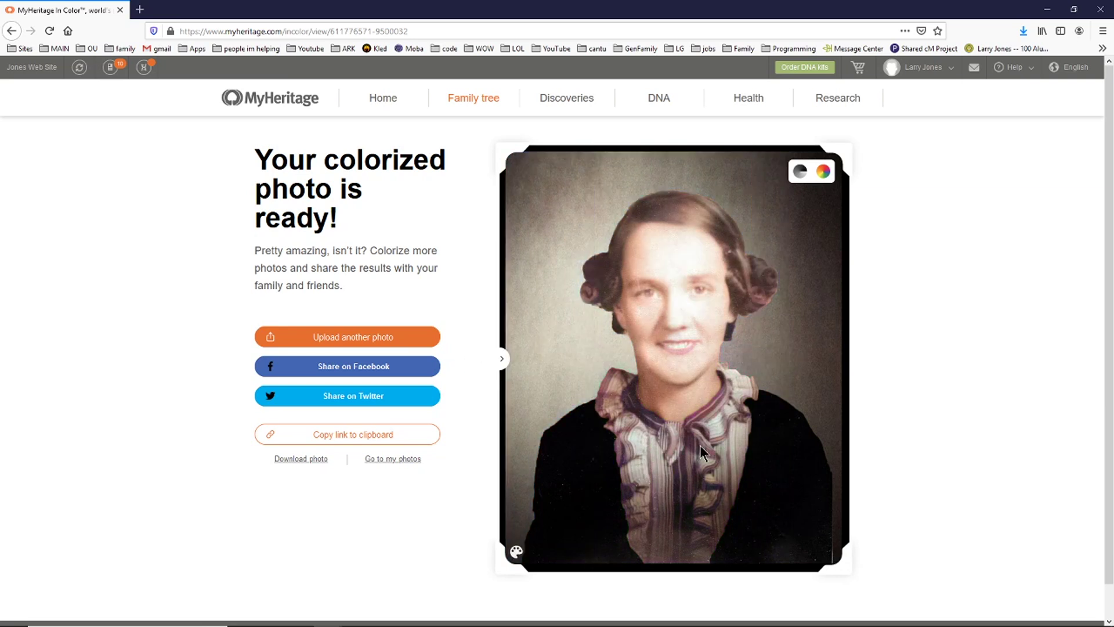
drag(500, 361, 745, 360)
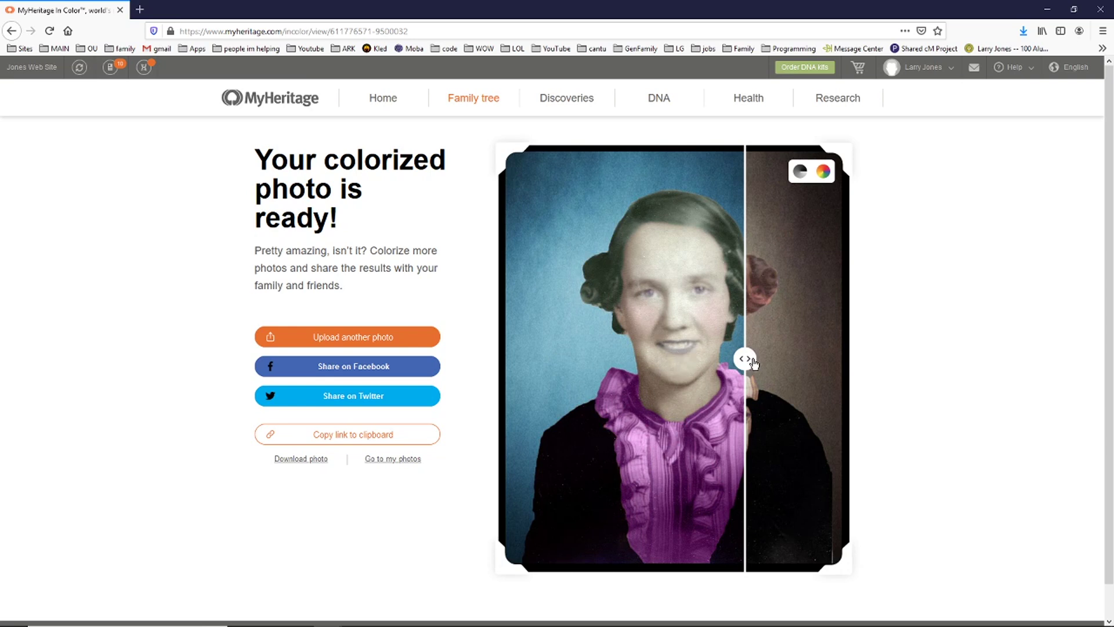
drag(745, 358, 501, 359)
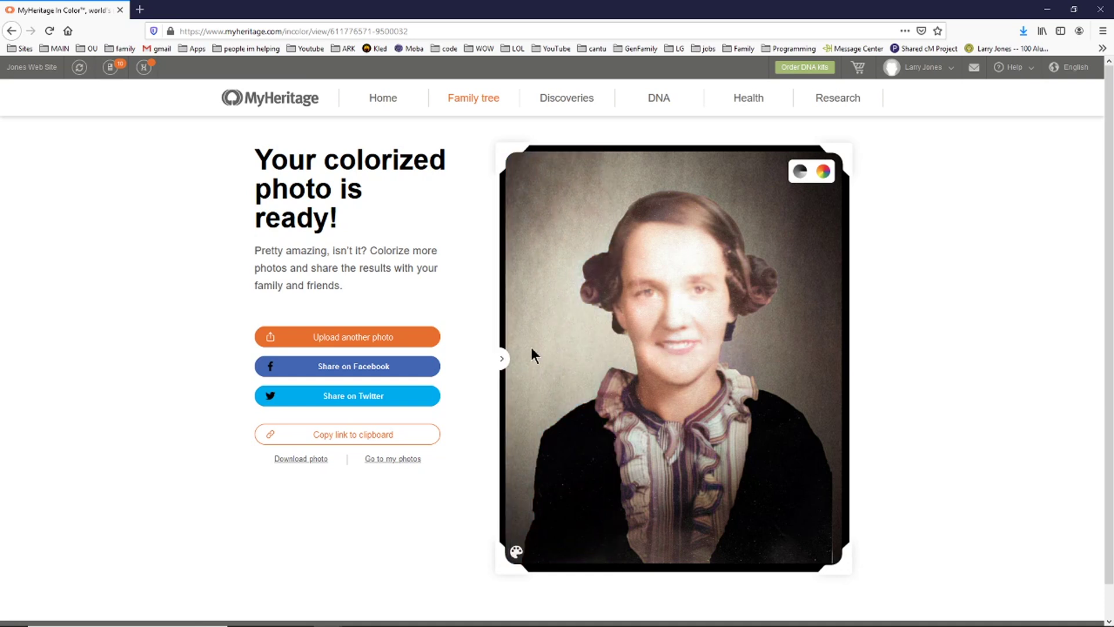
Step: Switch between the portrait's blue-and-purple and other colorized versions, then upload the five-person house photo
click(503, 359)
click(502, 359)
click(501, 360)
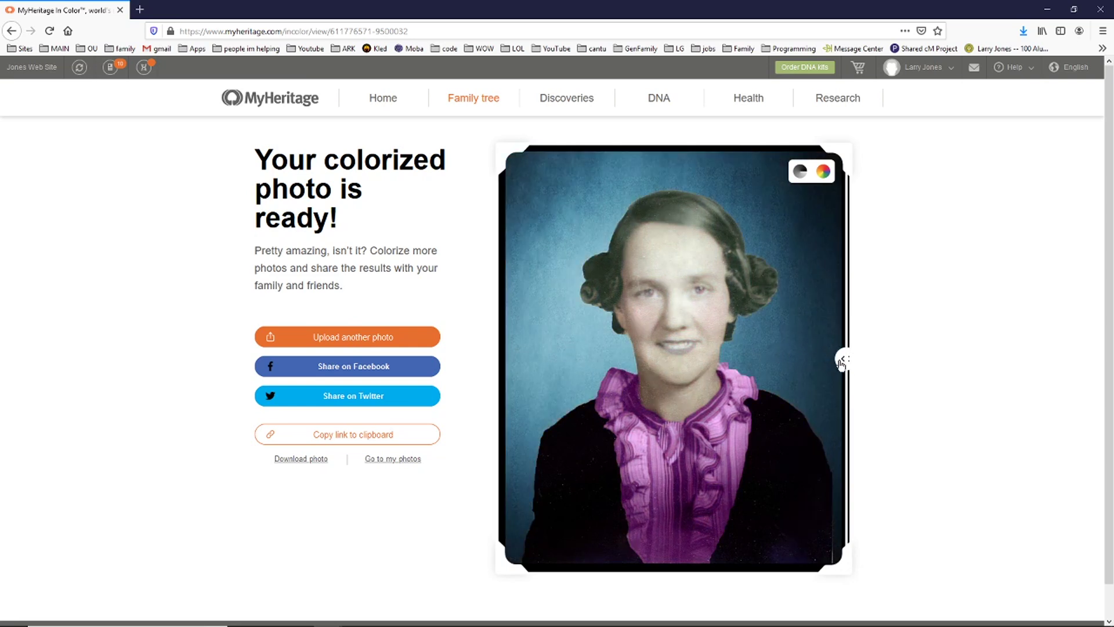
drag(837, 363, 845, 359)
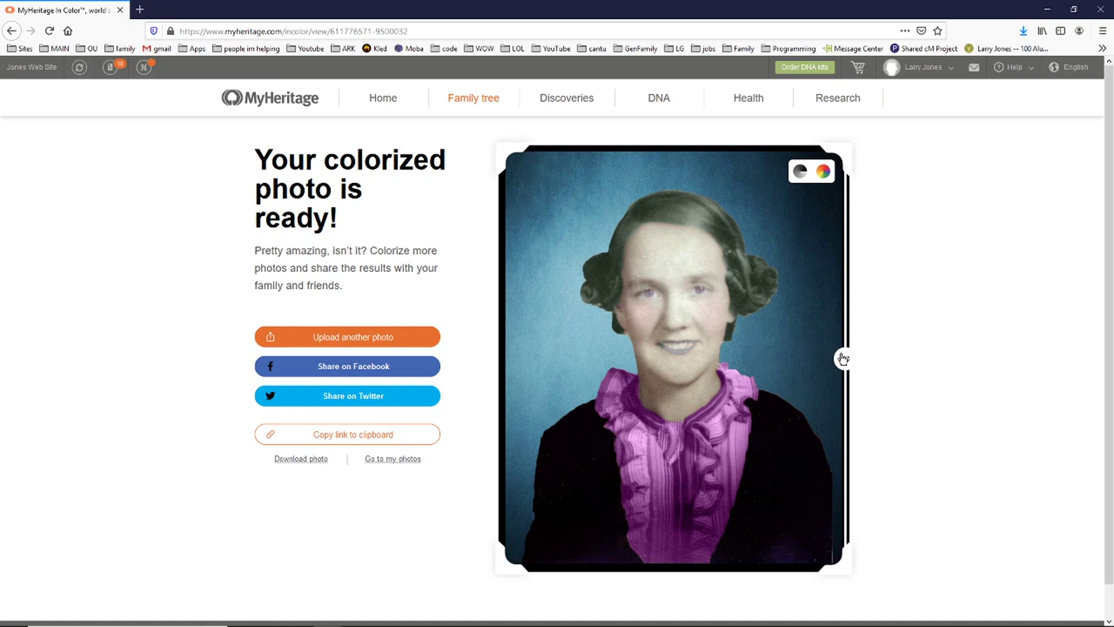
click(843, 358)
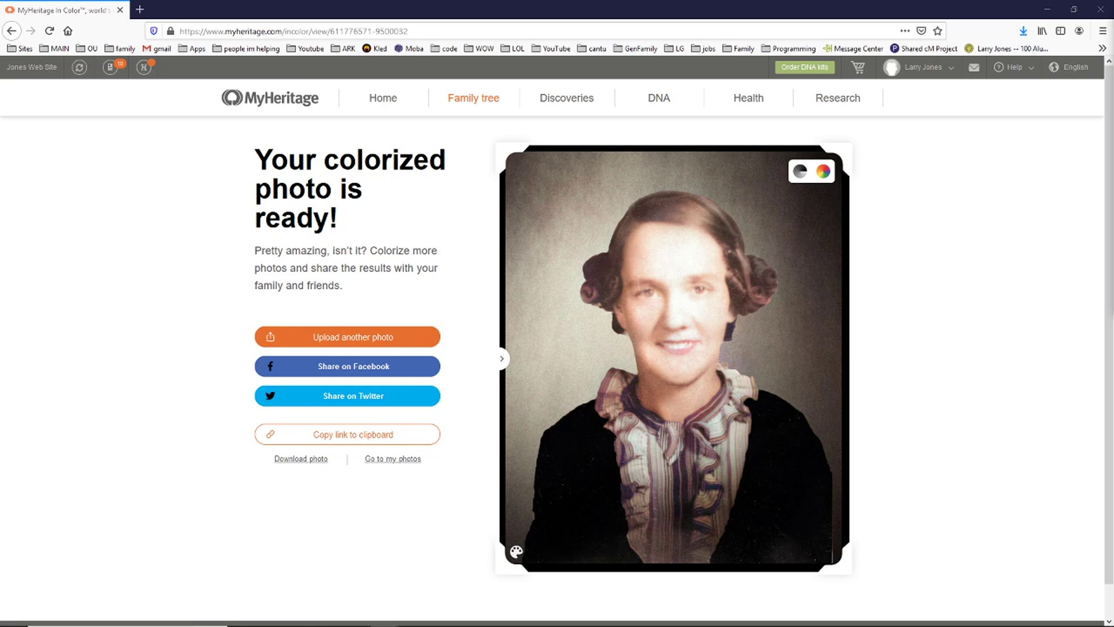
drag(748, 257, 745, 263)
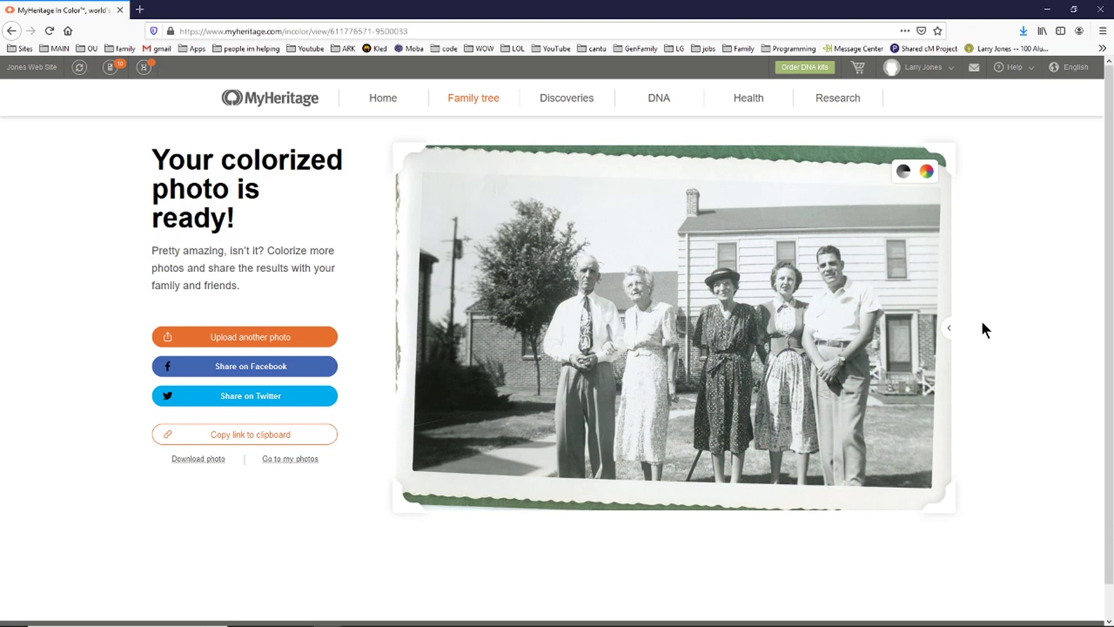
Step: Sweep the group photo between black-and-white and color, leaving only a narrow original strip
drag(950, 329, 377, 310)
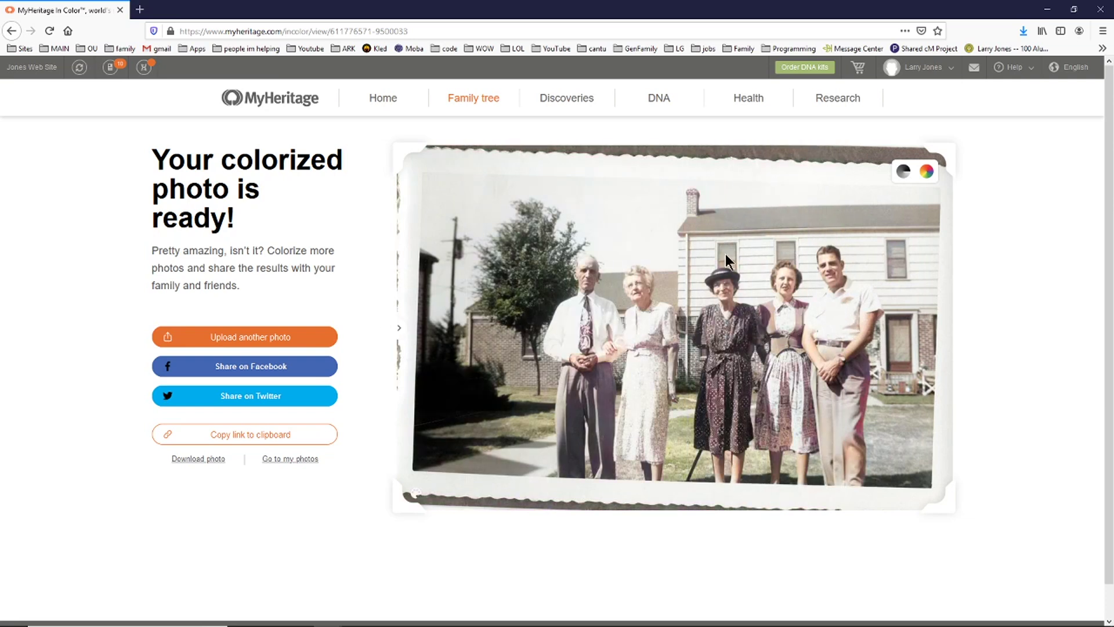
drag(402, 343, 1081, 305)
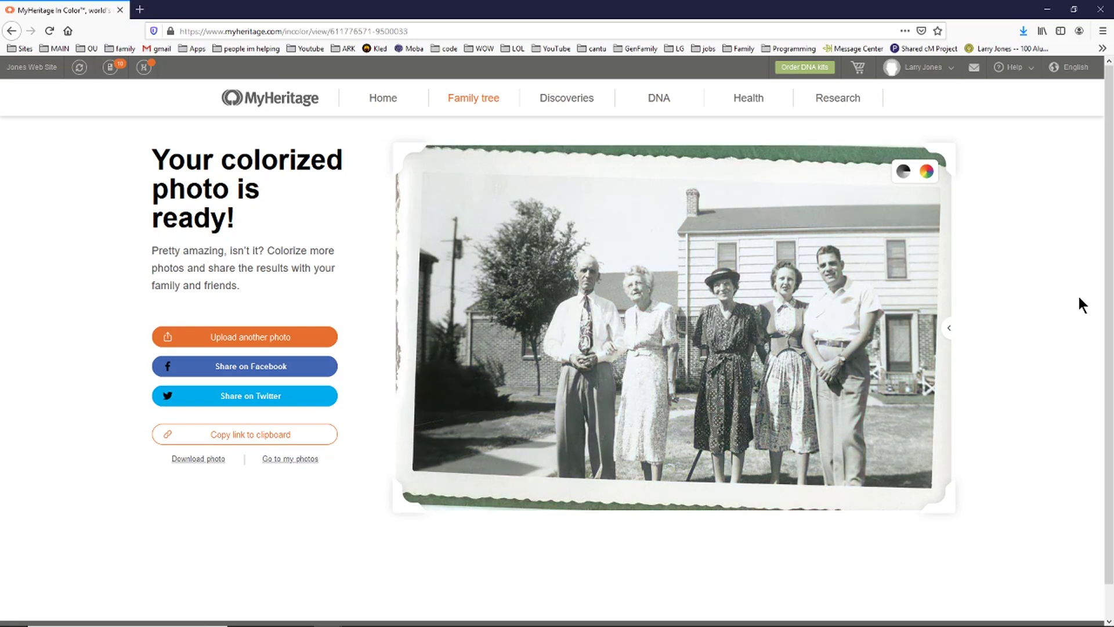
drag(949, 328, 382, 329)
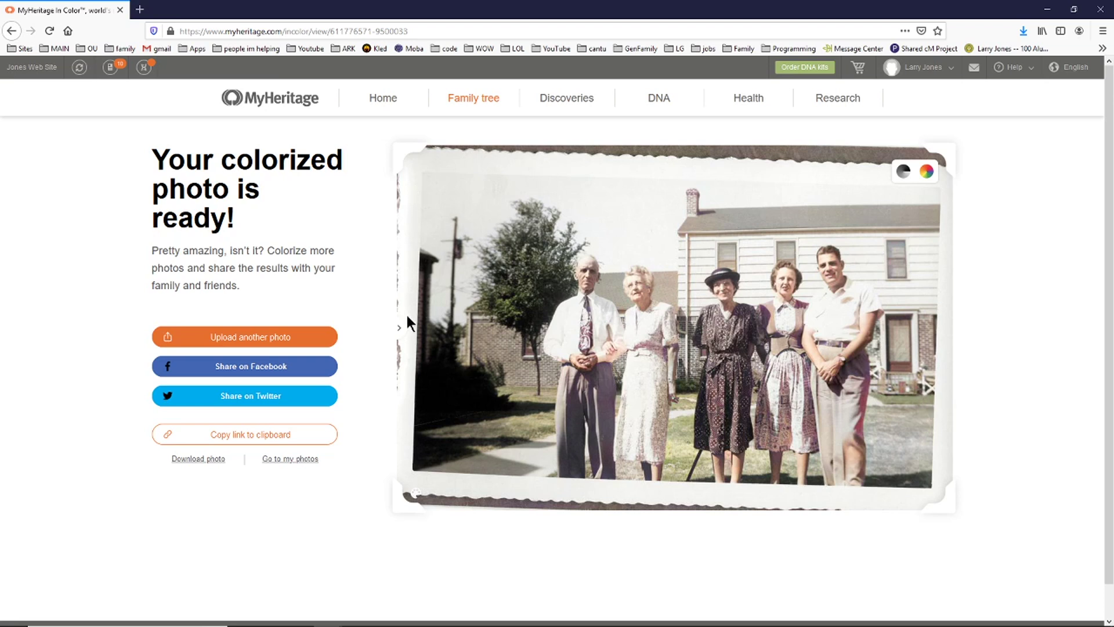
drag(406, 329, 952, 310)
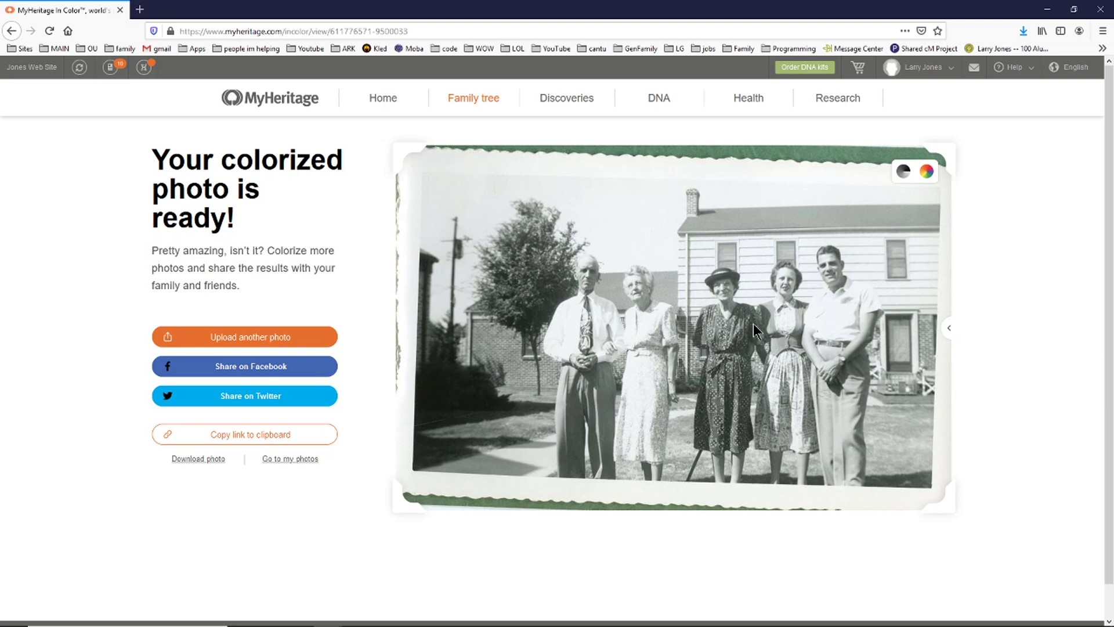
drag(946, 328, 869, 329)
drag(795, 336, 468, 328)
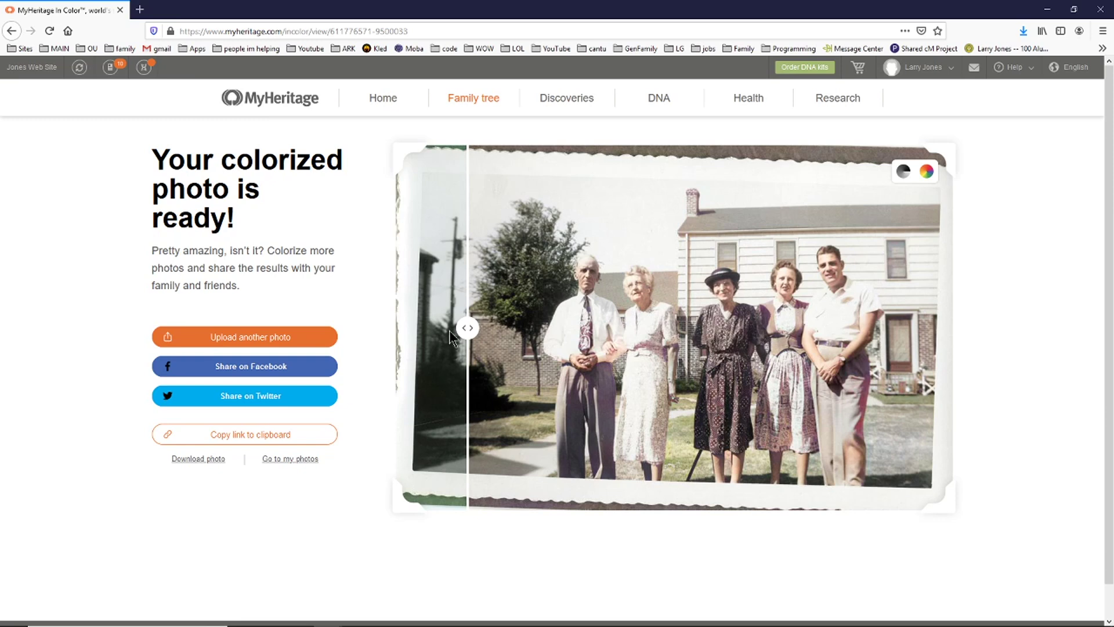
Step: Slide the group photo fully to color and select the 'Your colorized photo is ready!' heading
drag(468, 328, 908, 276)
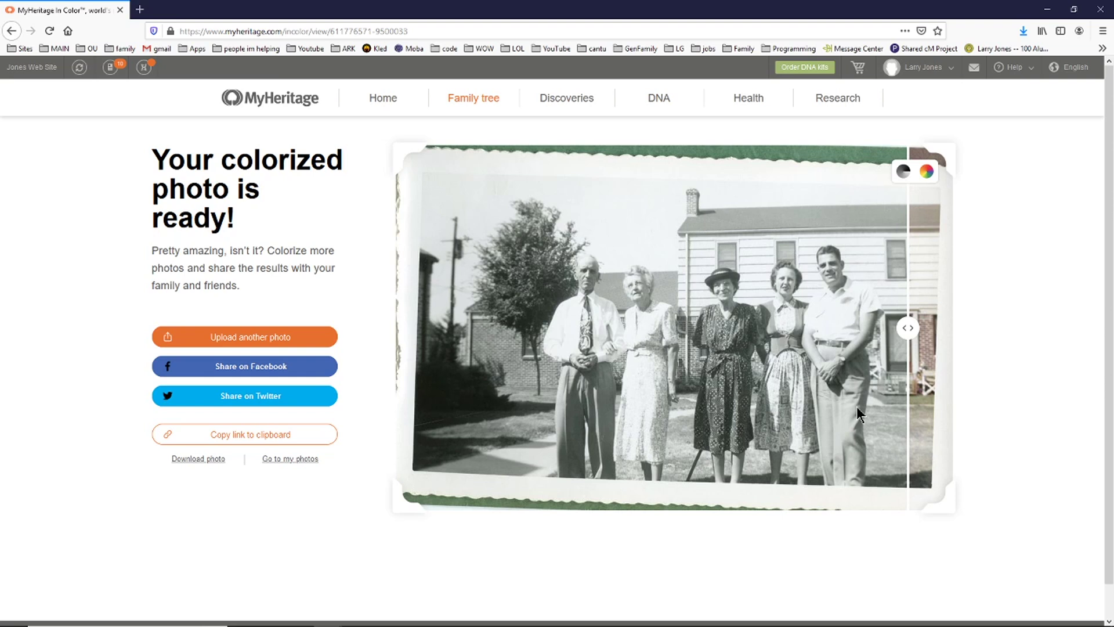
drag(907, 328, 378, 280)
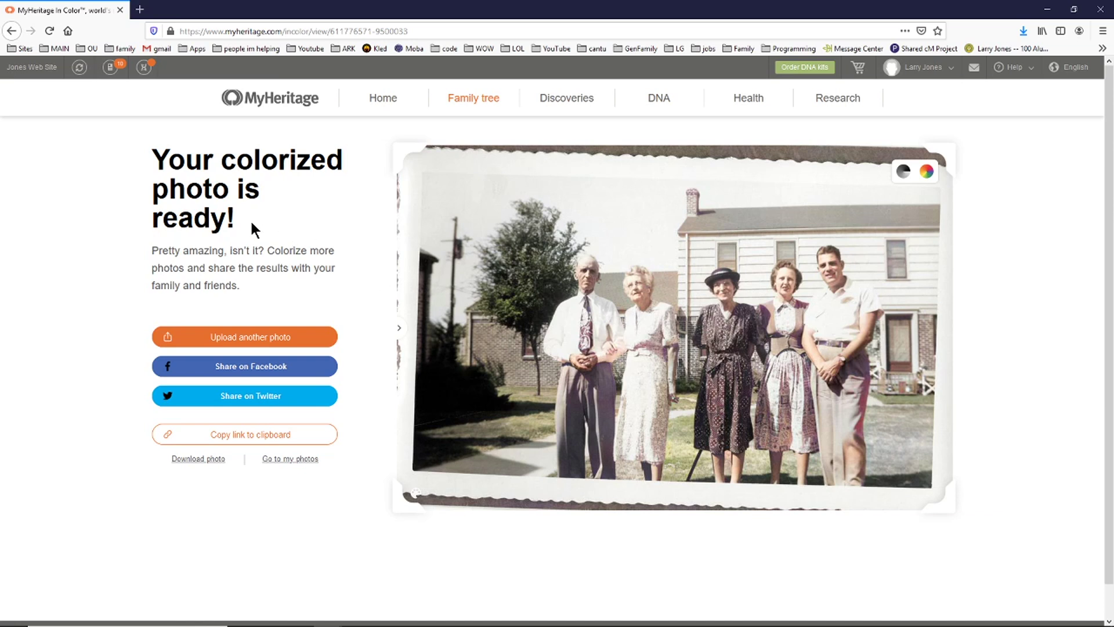
drag(244, 224, 137, 166)
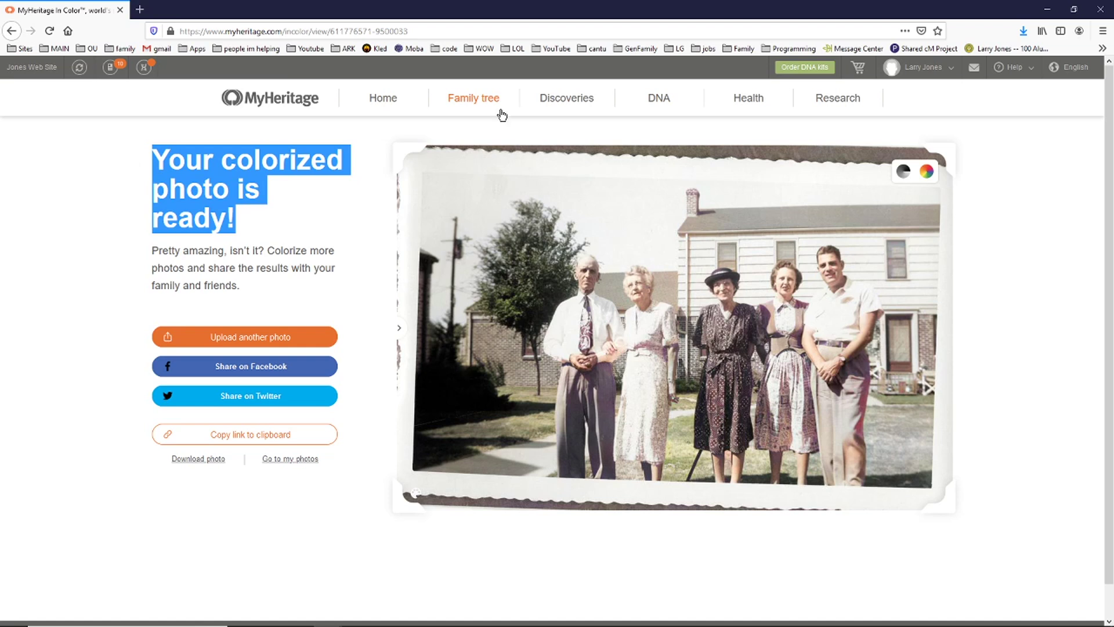
Step: Go to the DNA Tools page showing Chromosome Browser, AutoClusters and Ethnicities Map
mouse_move(490, 99)
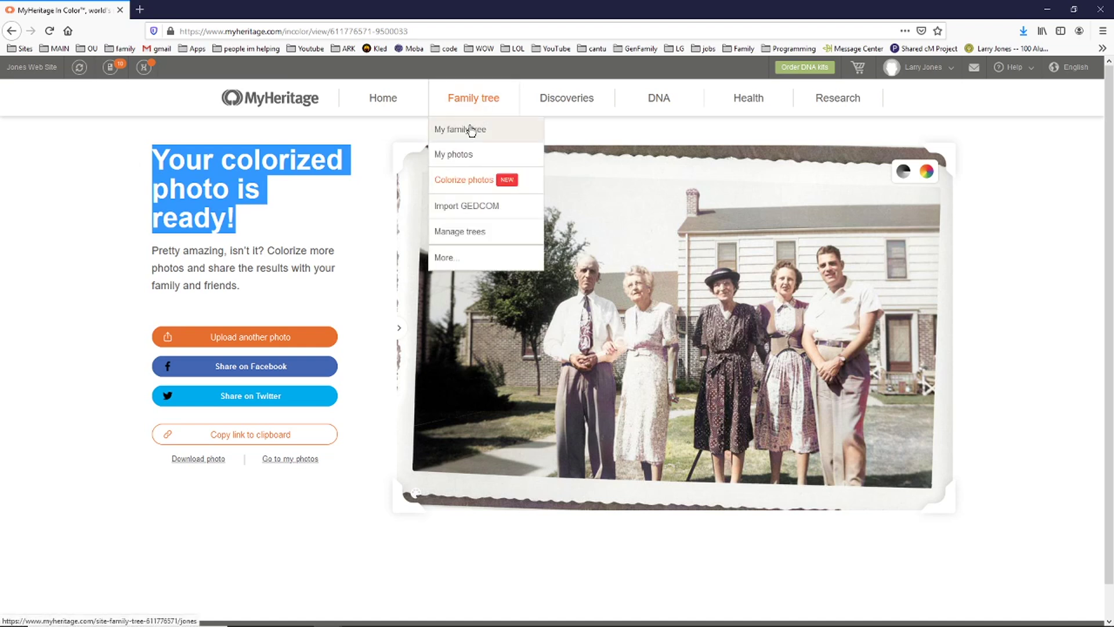
click(471, 258)
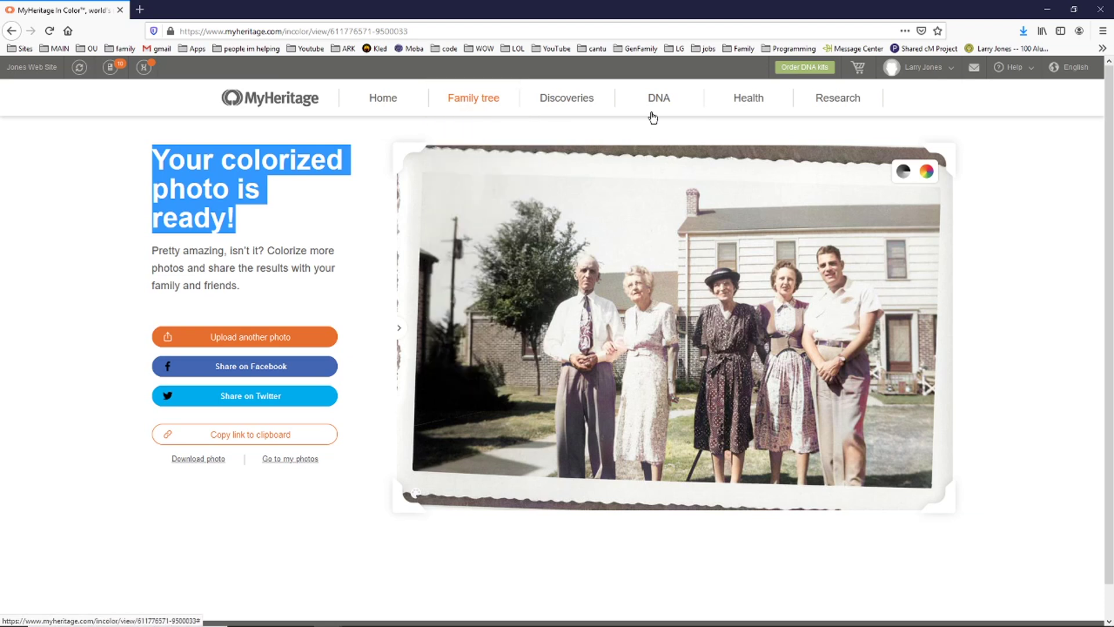
mouse_move(655, 108)
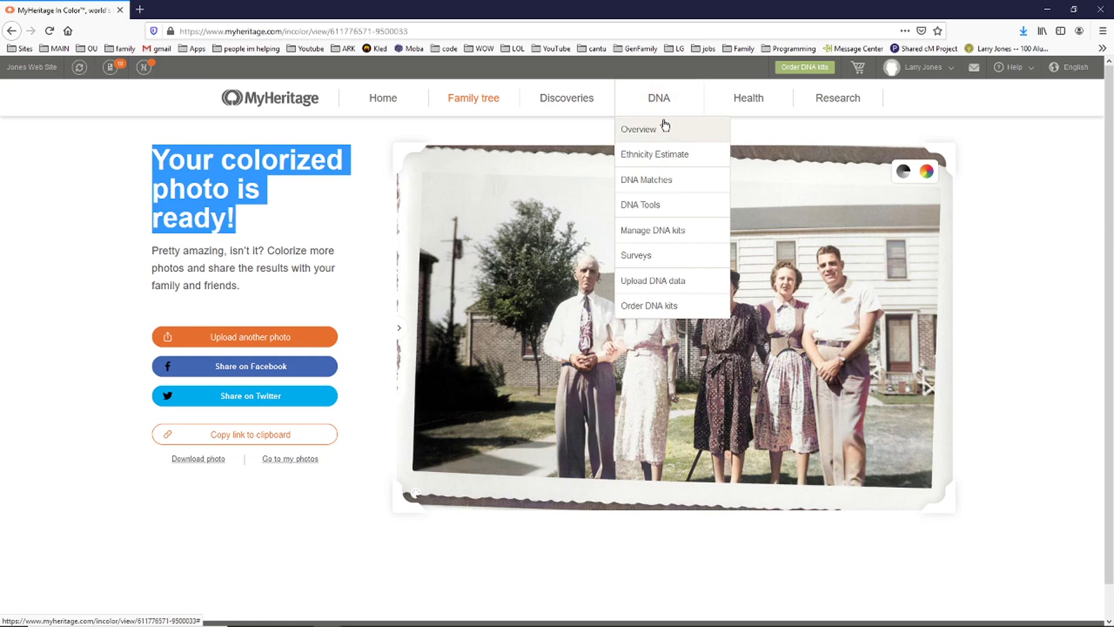
click(659, 208)
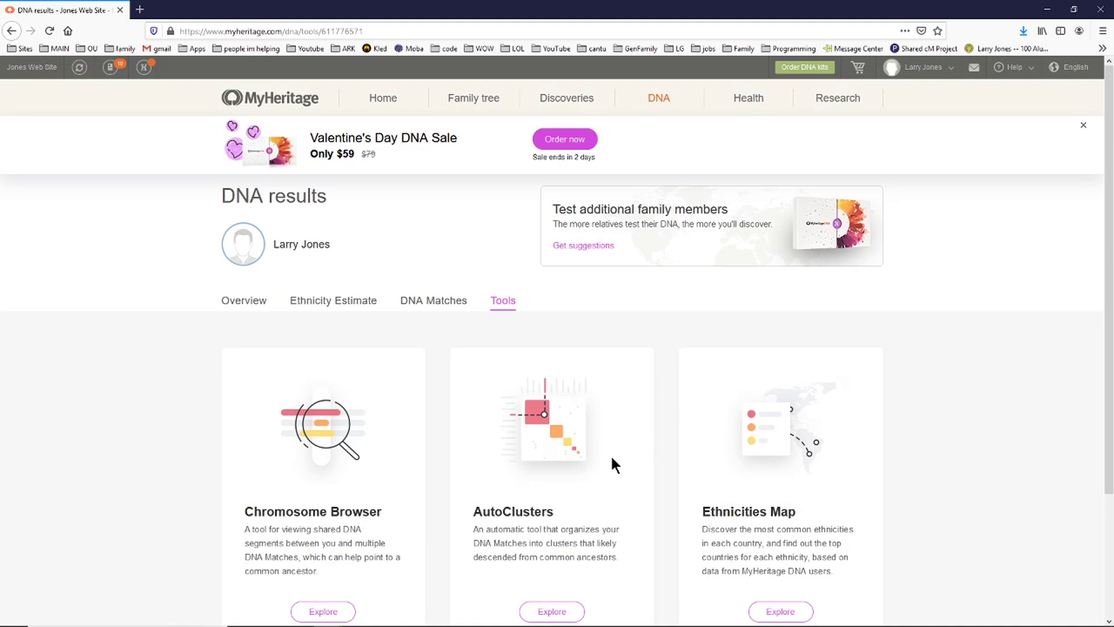
scroll(716, 416, down, 3)
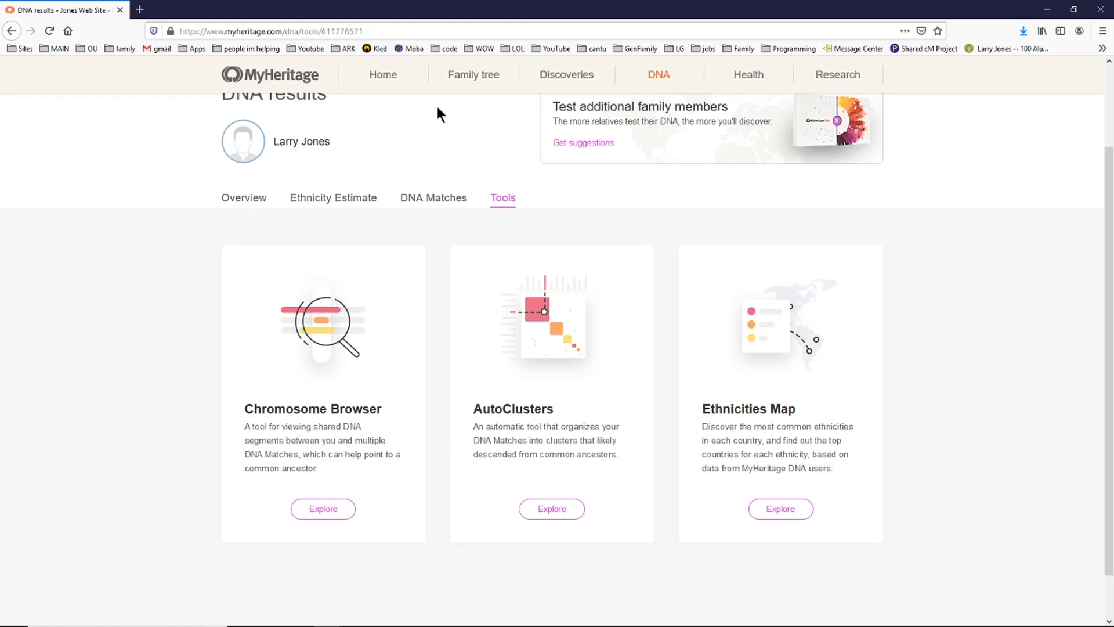
Step: Open AutoClusters and highlight its credit note below the example cluster chart
click(557, 514)
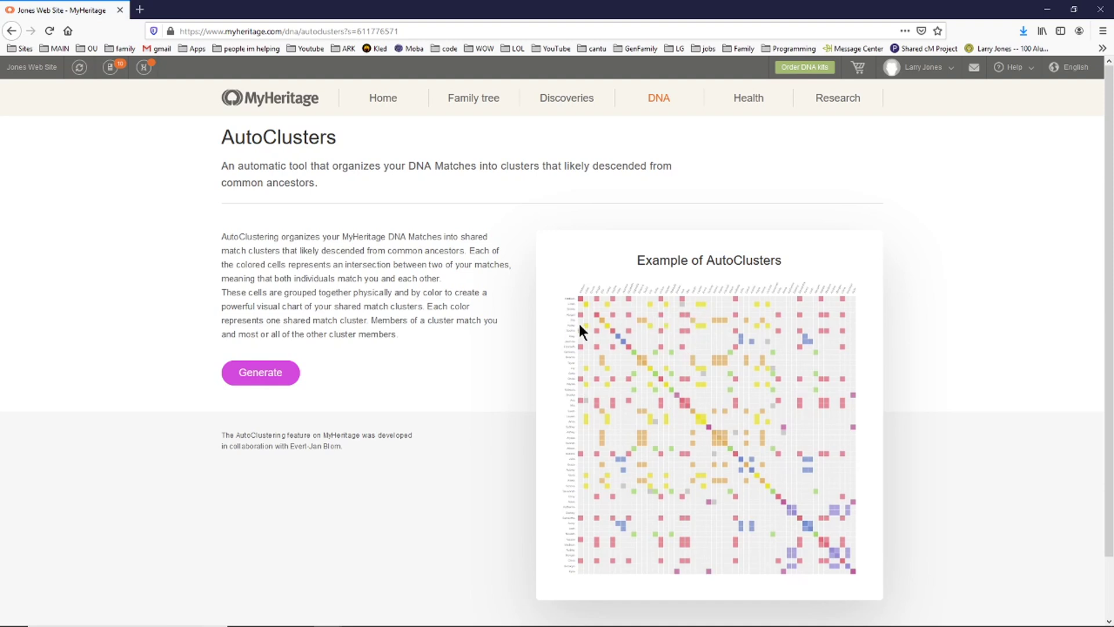
drag(348, 447, 225, 434)
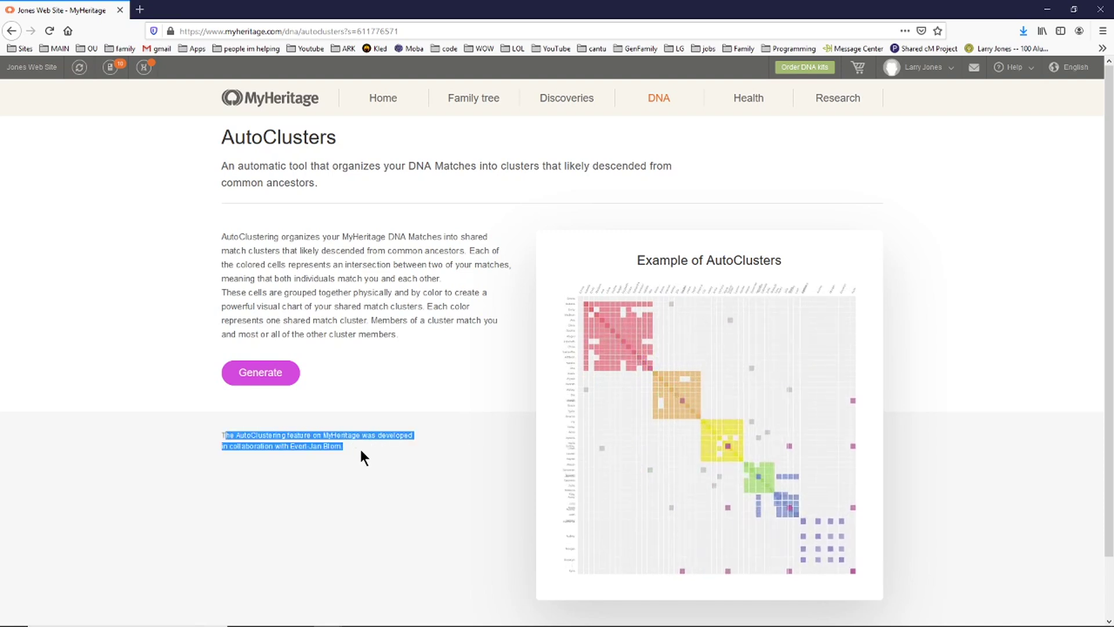
drag(361, 450, 228, 440)
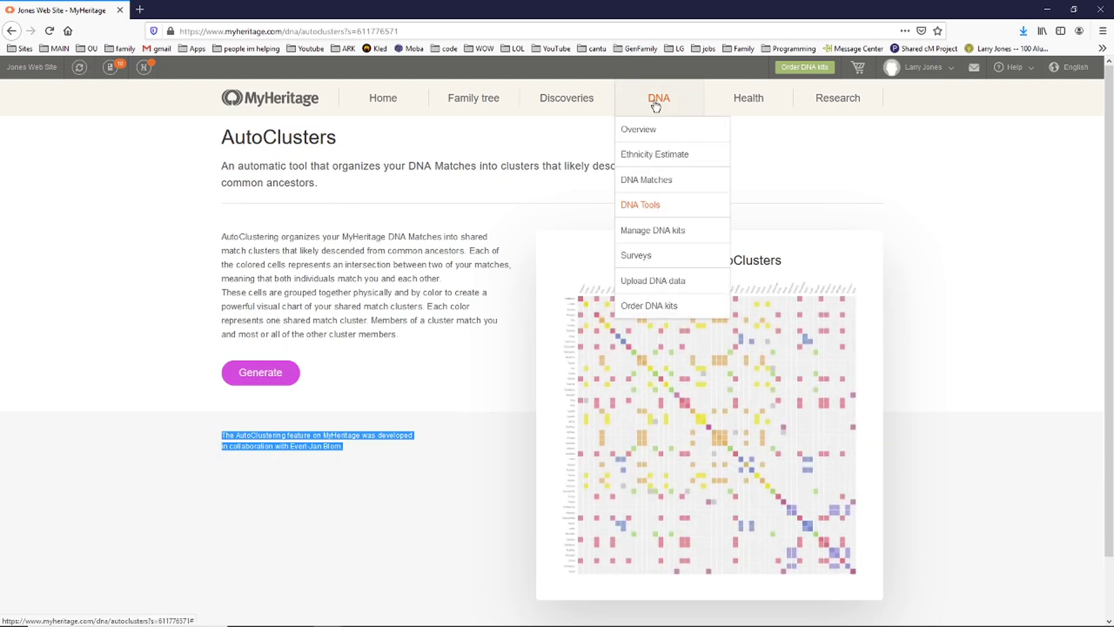
Step: Return to DNA Tools, view the ethnicity estimate breakdown, then go to the Colorize photos page
click(641, 208)
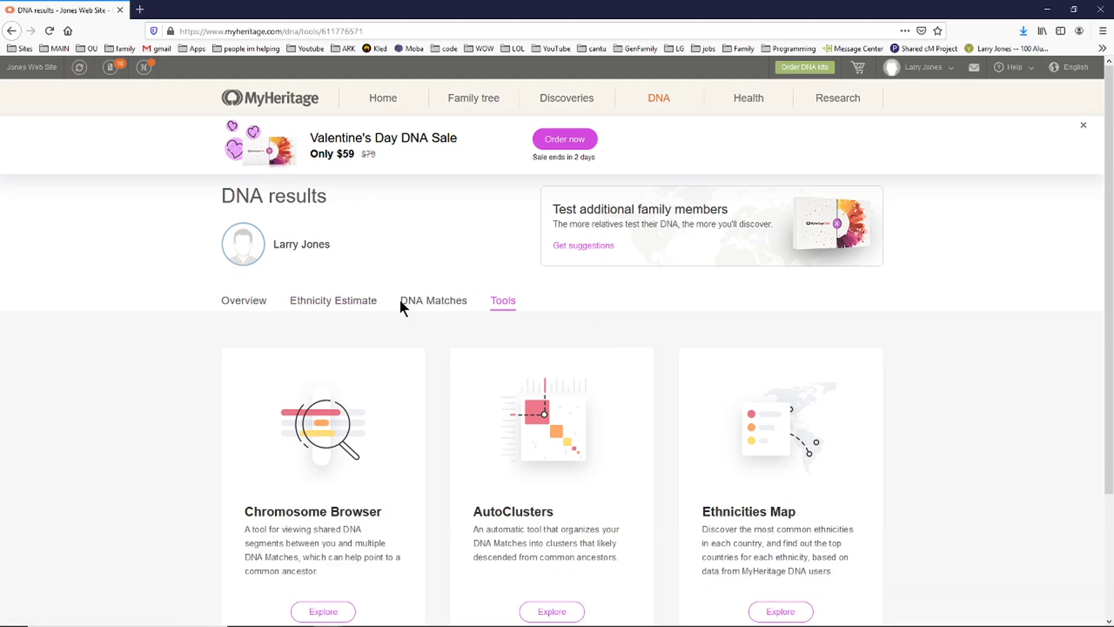
click(313, 302)
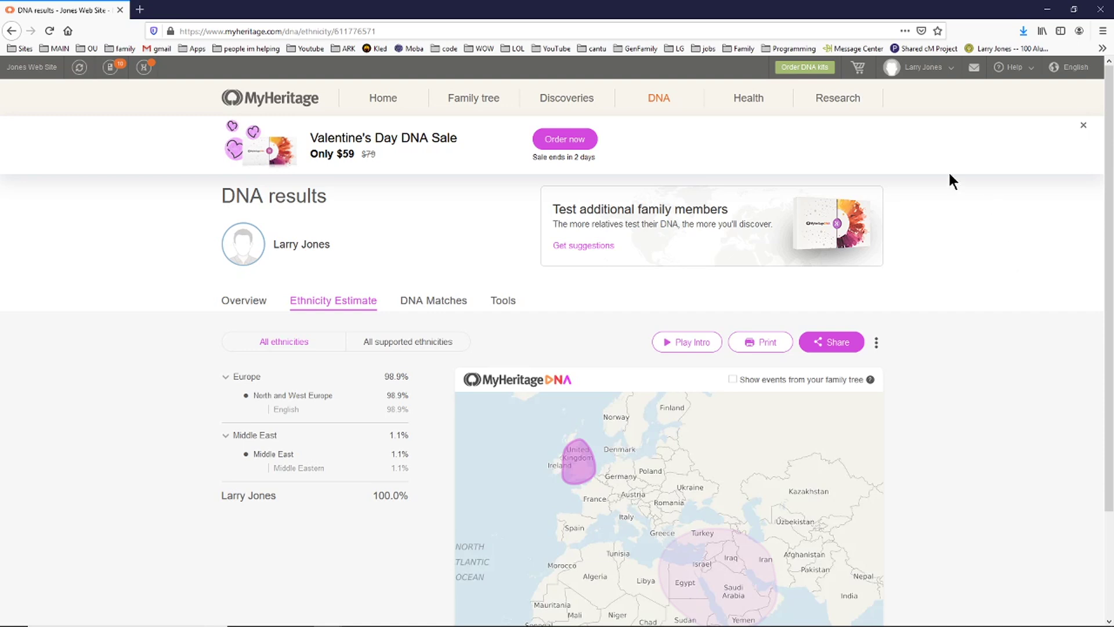
mouse_move(480, 103)
click(462, 192)
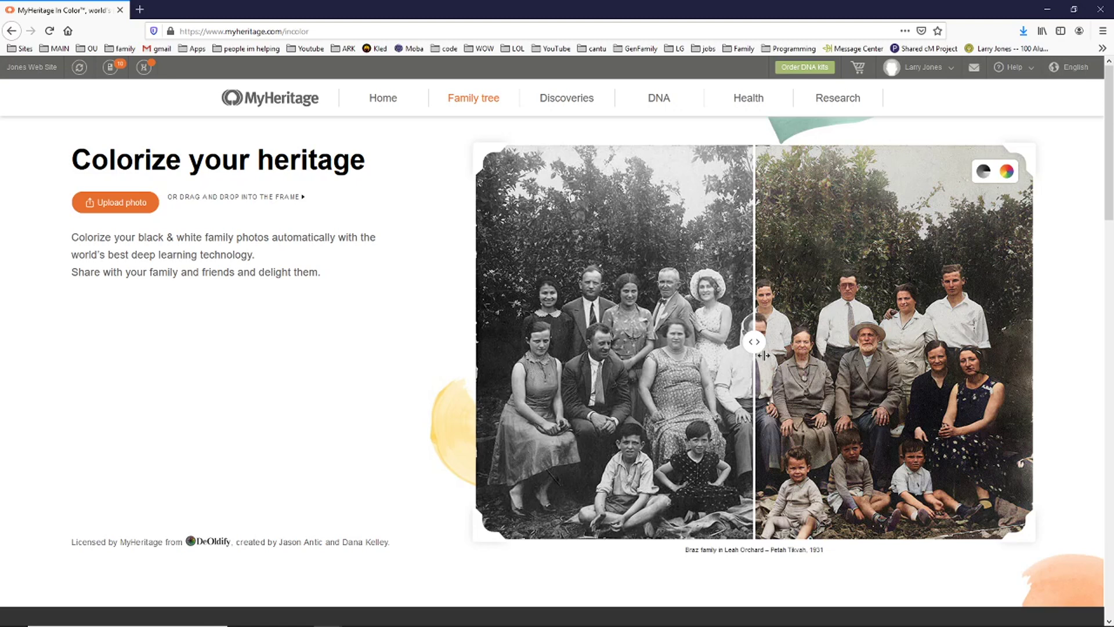
Step: Slide the 1931 sample family photo's comparison to the left so it shows fully colorized
drag(754, 342, 406, 348)
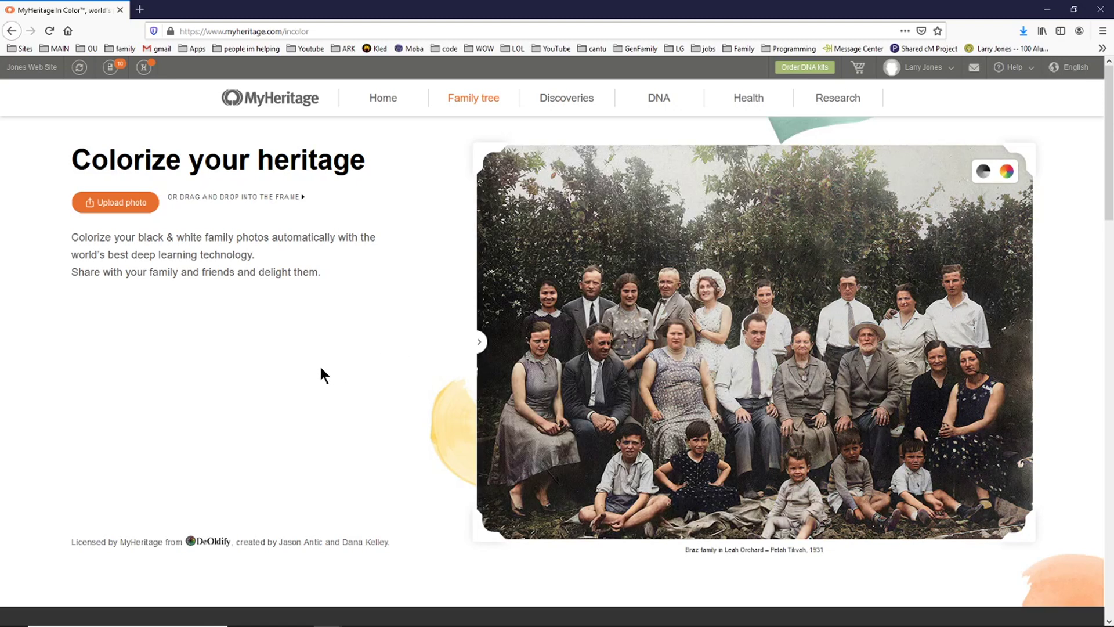